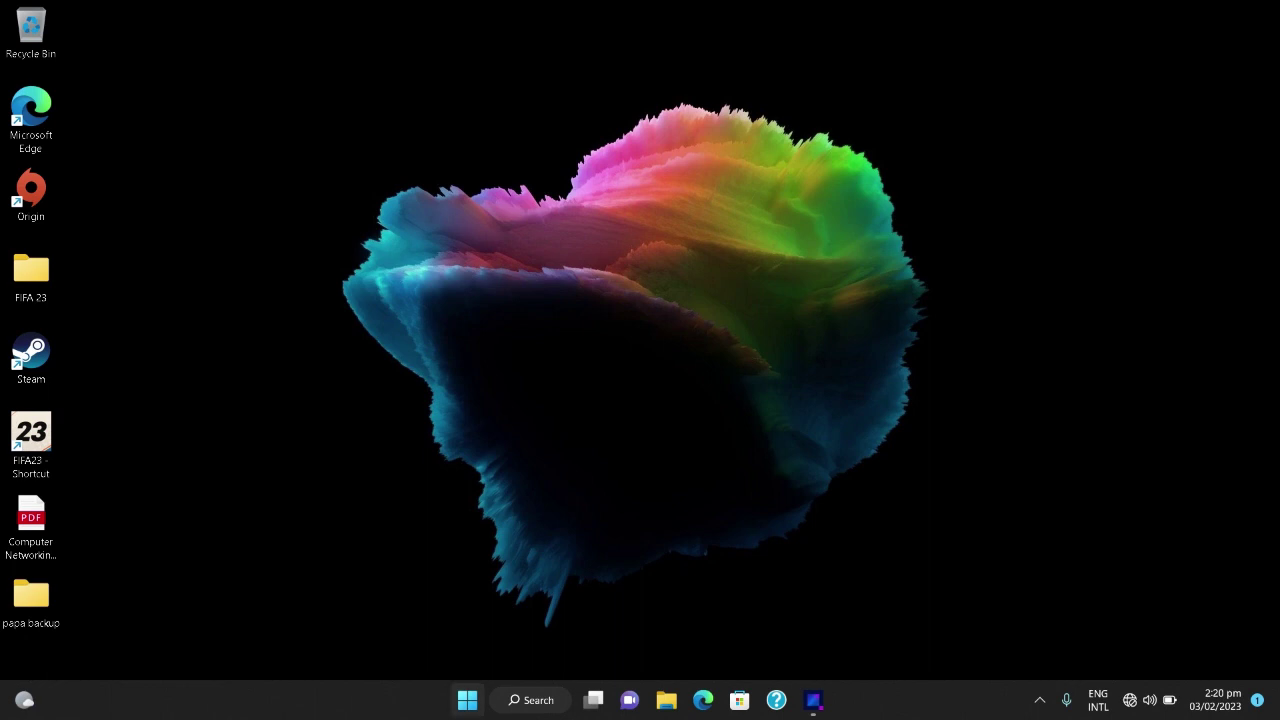
Open Set up USB game controllers from a system search, view the USB Gamepad's test page, and close both dialogs
left_click(467, 700)
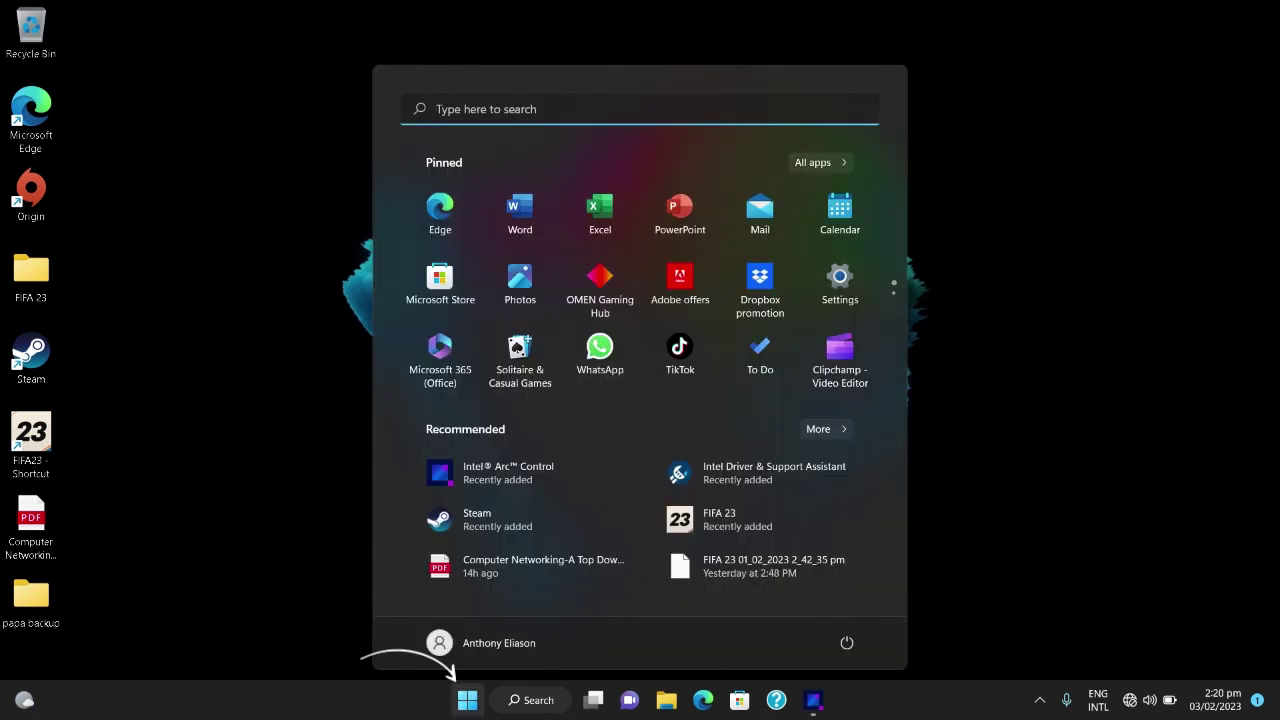
type("set u")
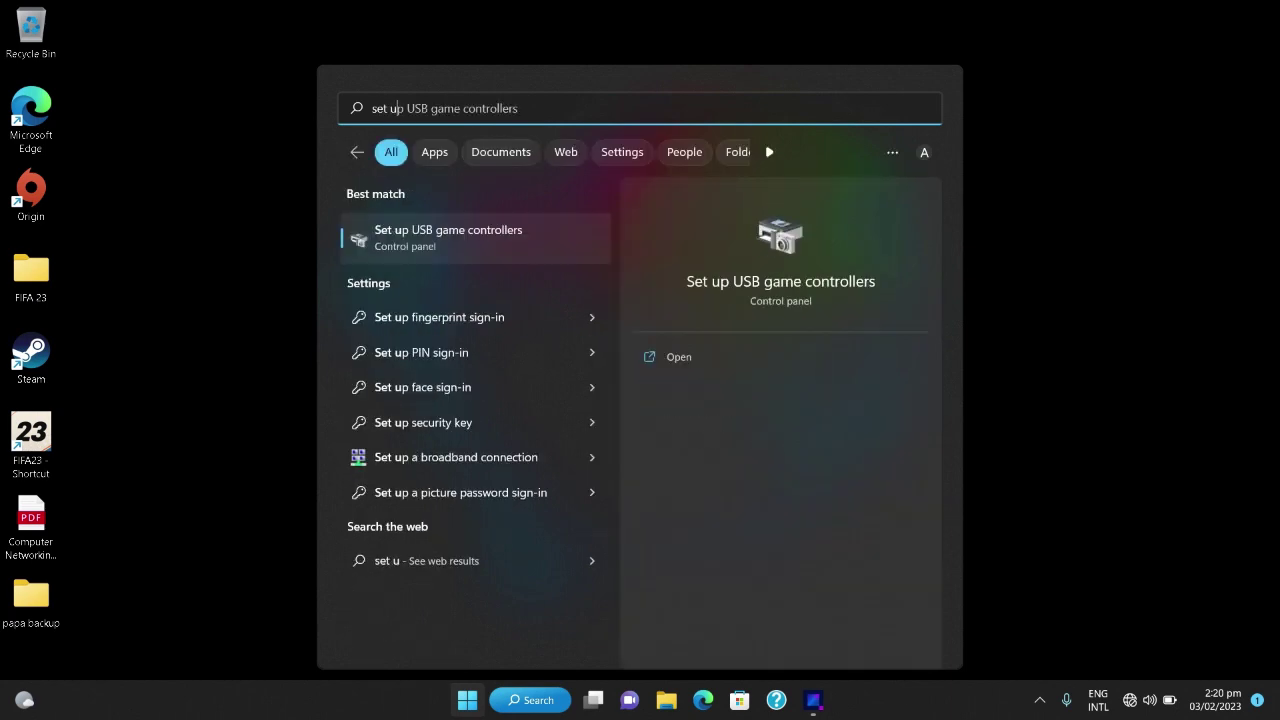
type("p")
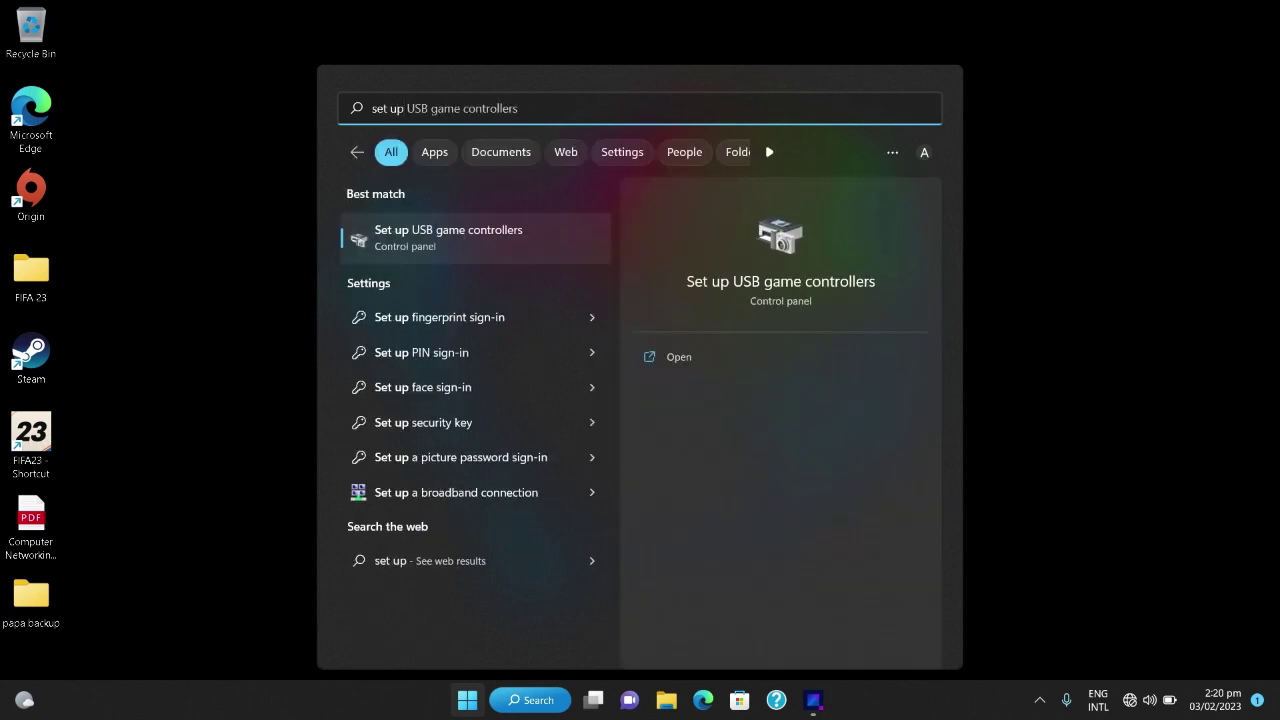
key("Return")
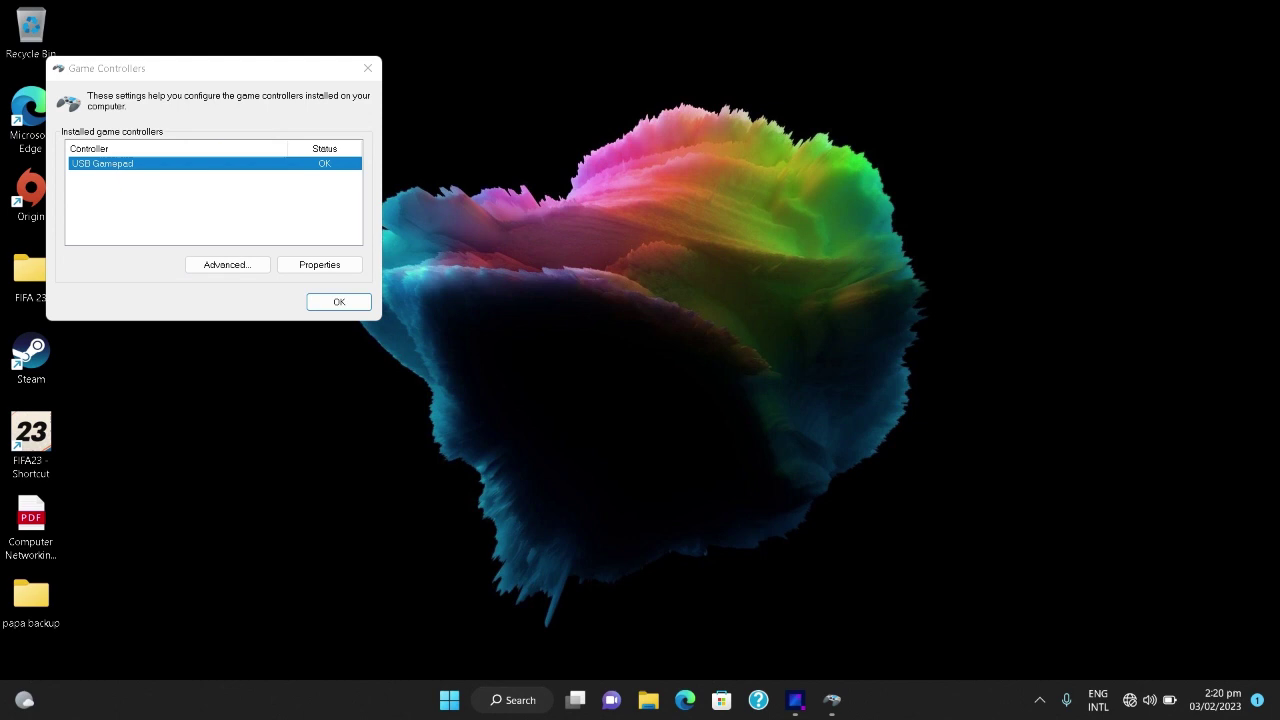
left_click(319, 264)
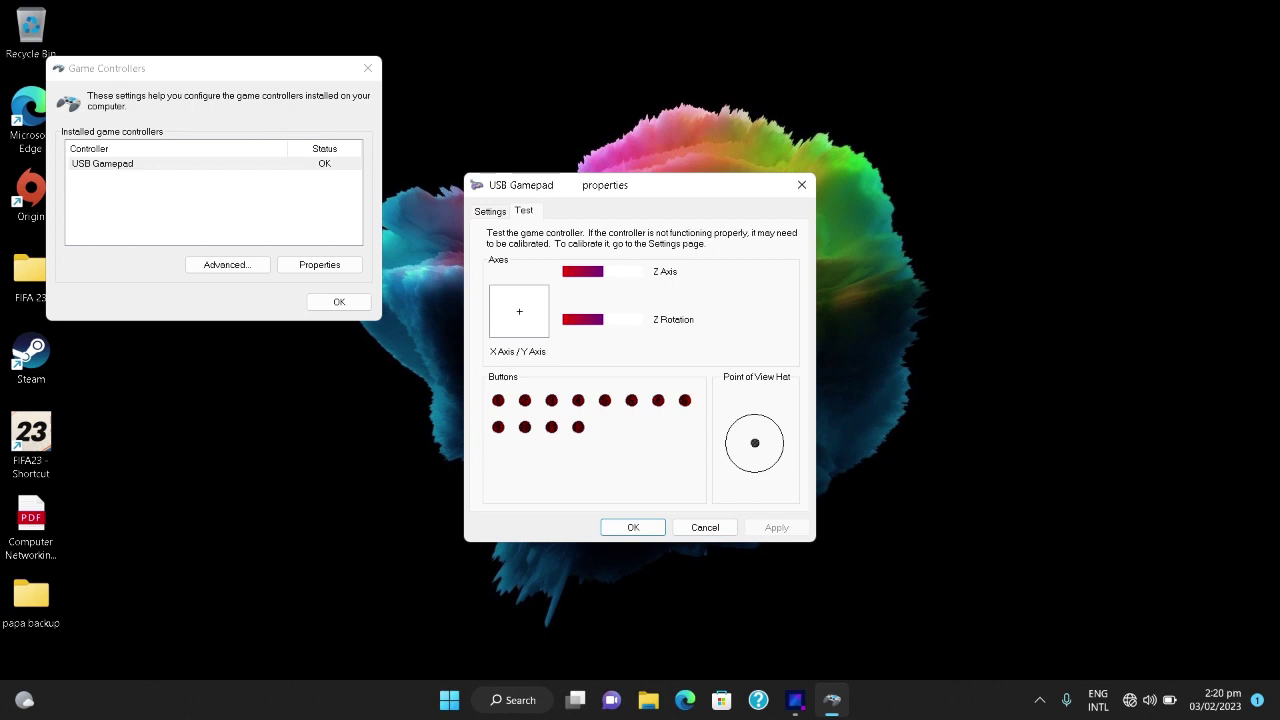
left_click(633, 527)
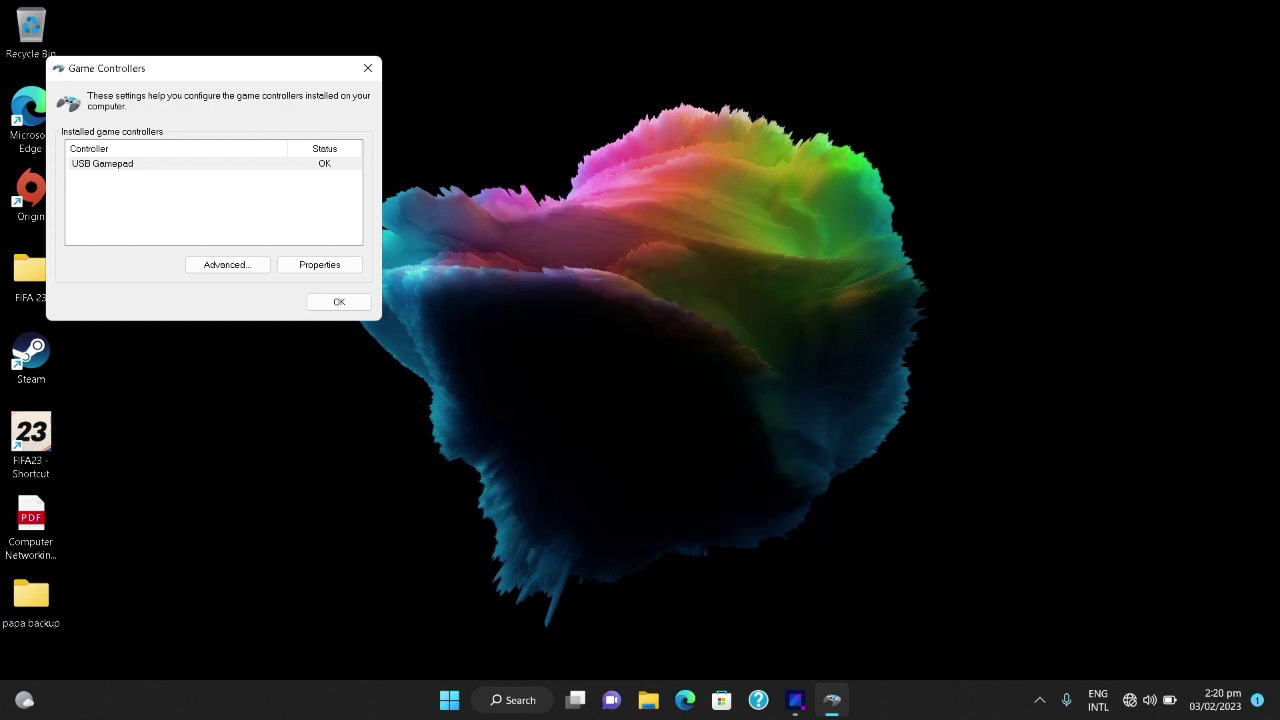
key("Return")
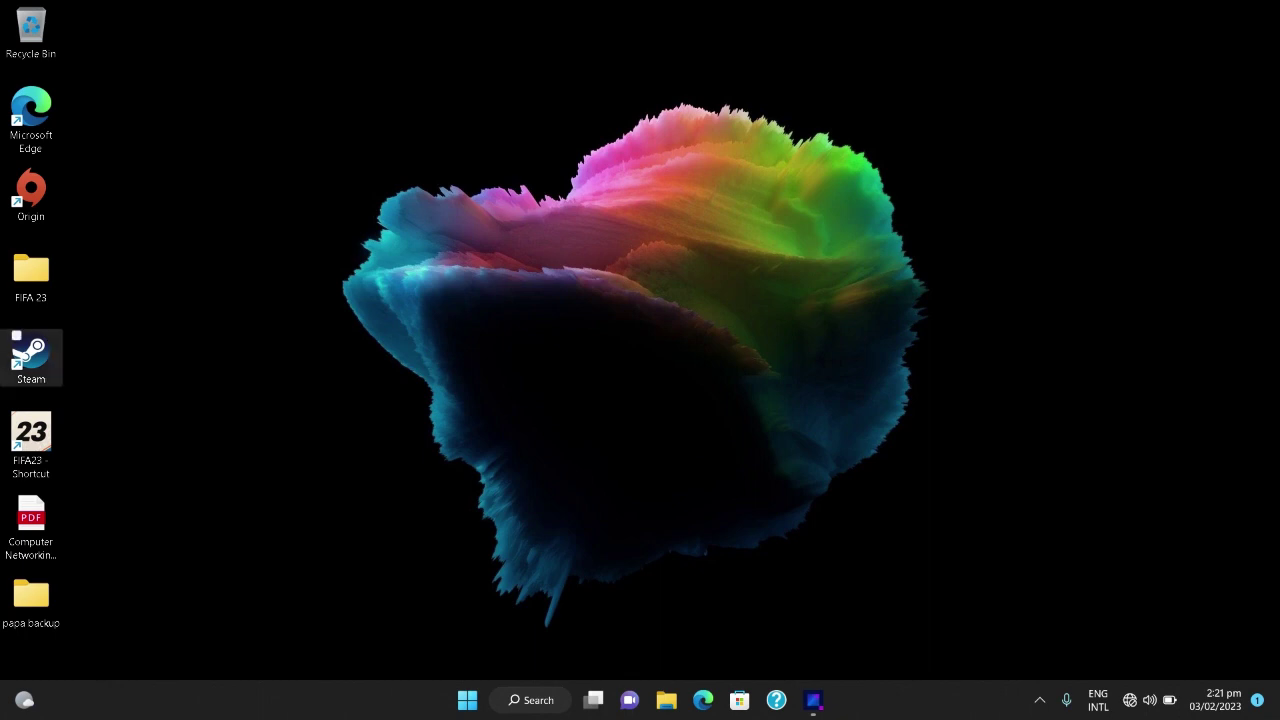
Launch Steam from the desktop as administrator and start it in offline mode
right_click(50, 352)
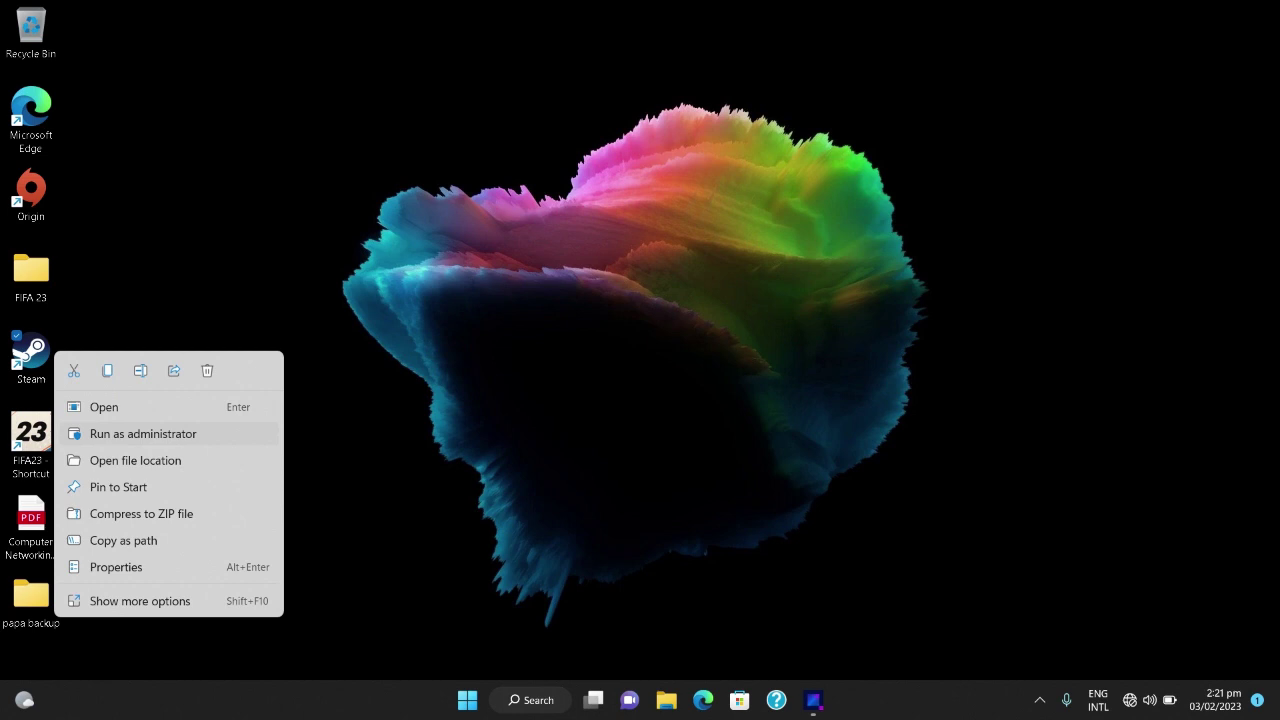
left_click(143, 433)
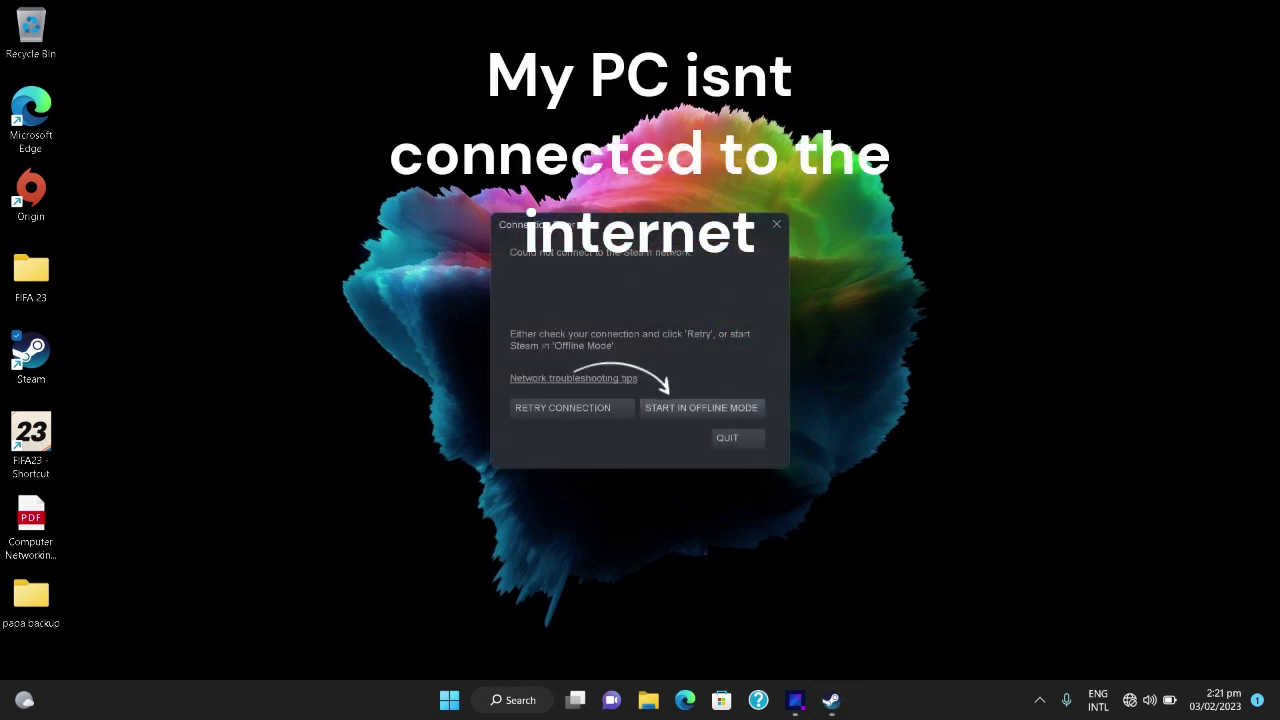
left_click(700, 407)
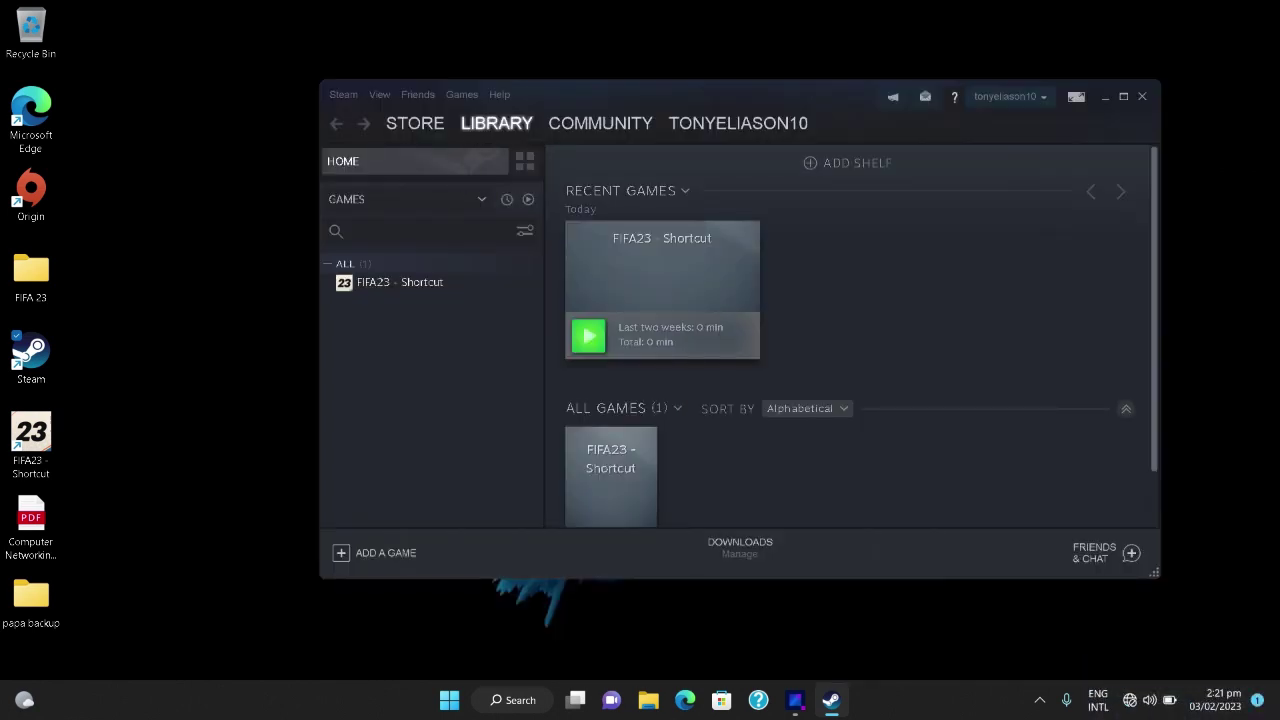
Review the configuration support options in Steam's general controller settings and close the settings
left_click(343, 94)
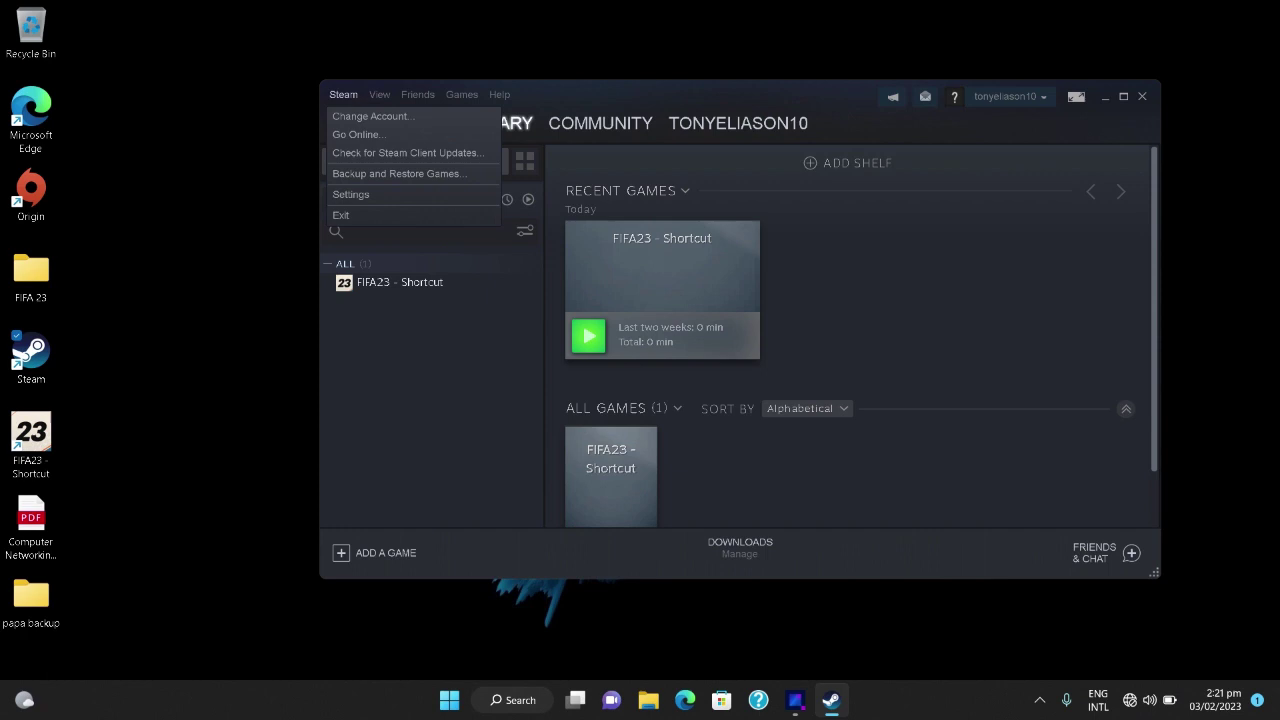
left_click(351, 194)
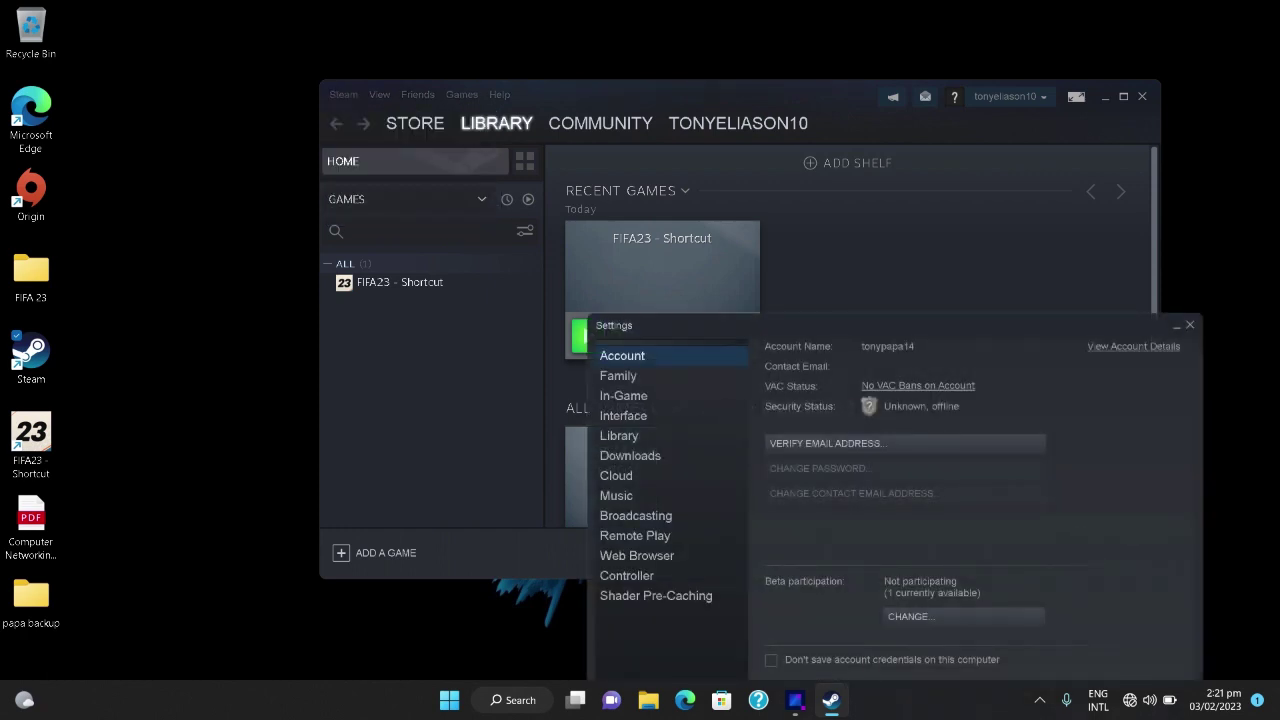
left_click(626, 575)
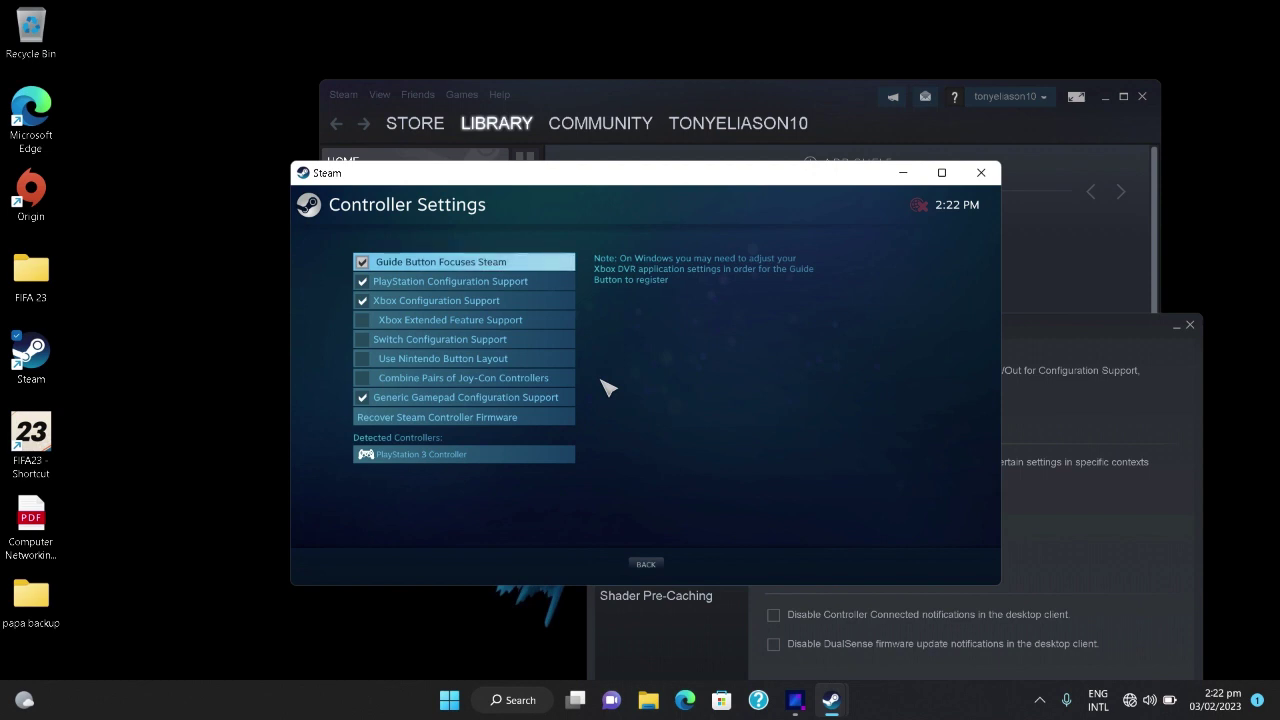
left_click(652, 564)
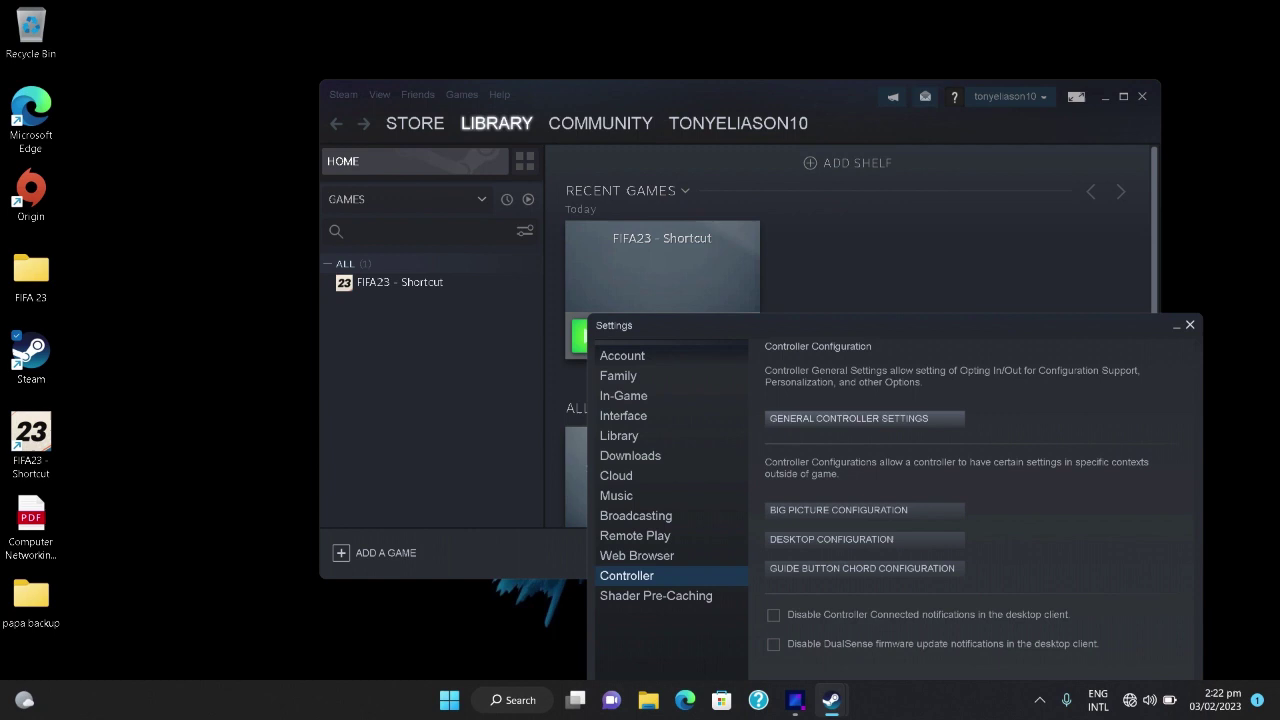
left_click(1189, 325)
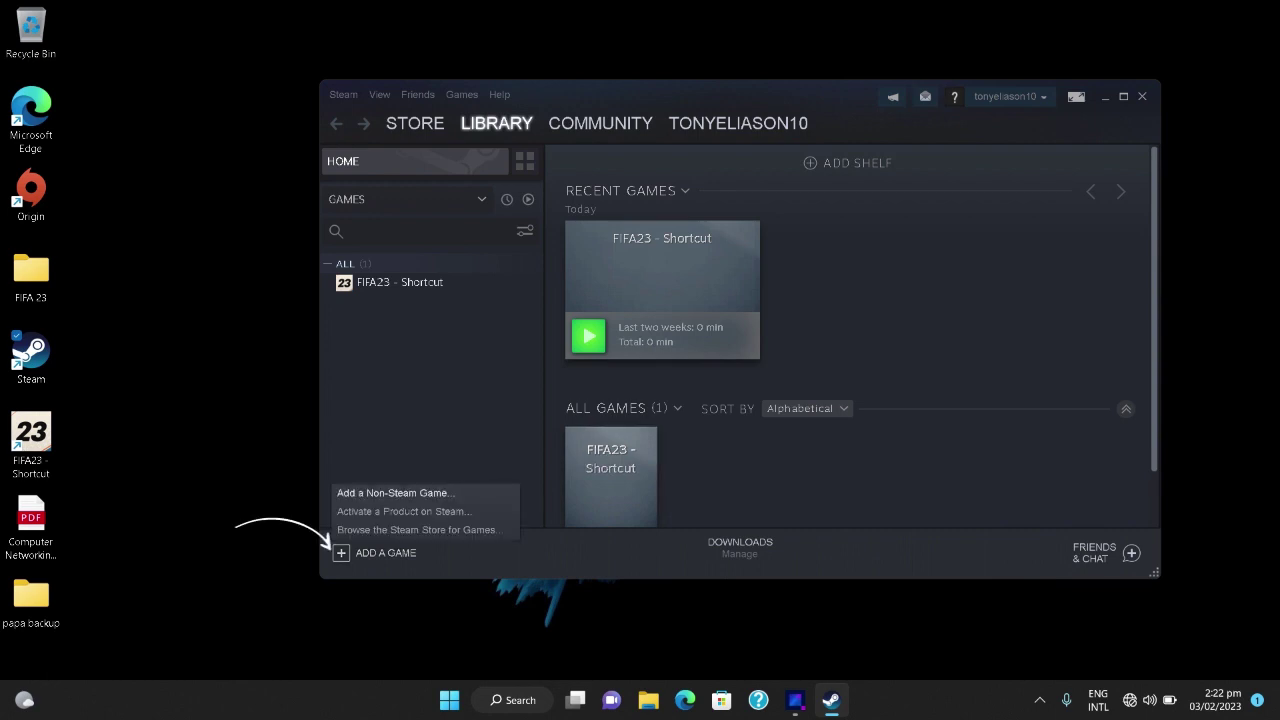
Start adding a non-Steam game, browse the FIFA 23 folder on the desktop for its program file, and cancel
left_click(395, 492)
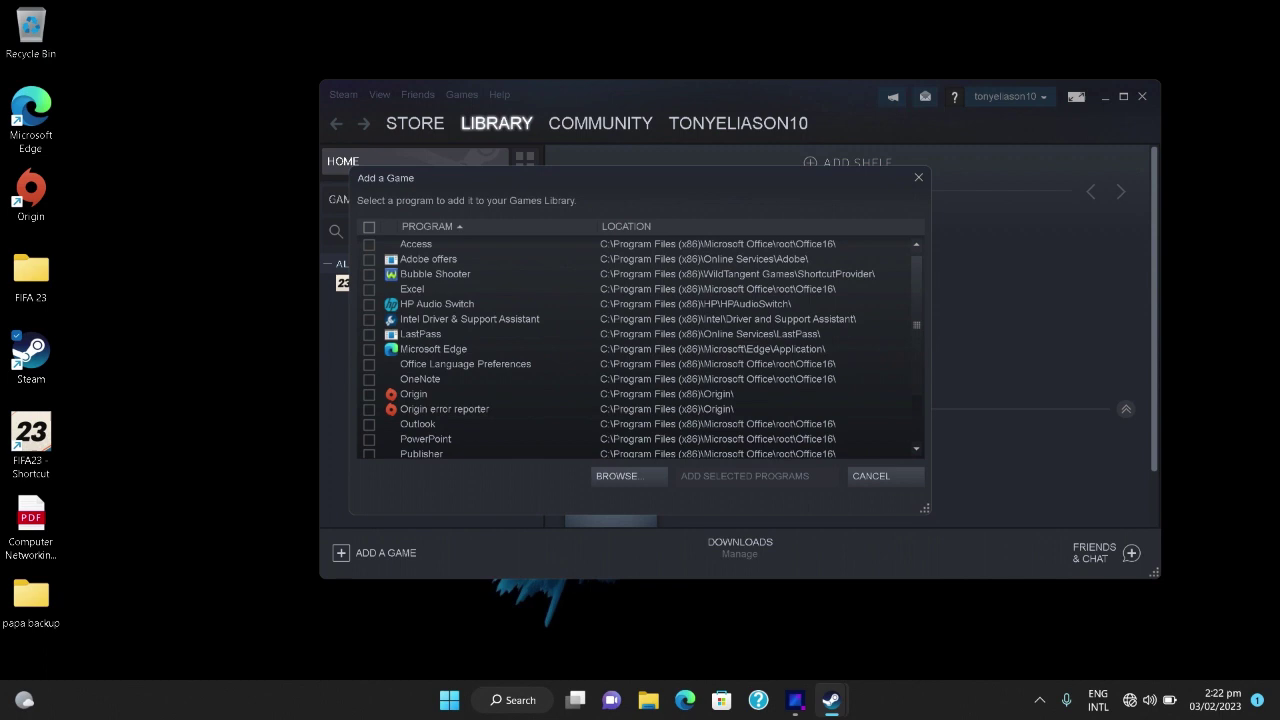
left_click(618, 476)
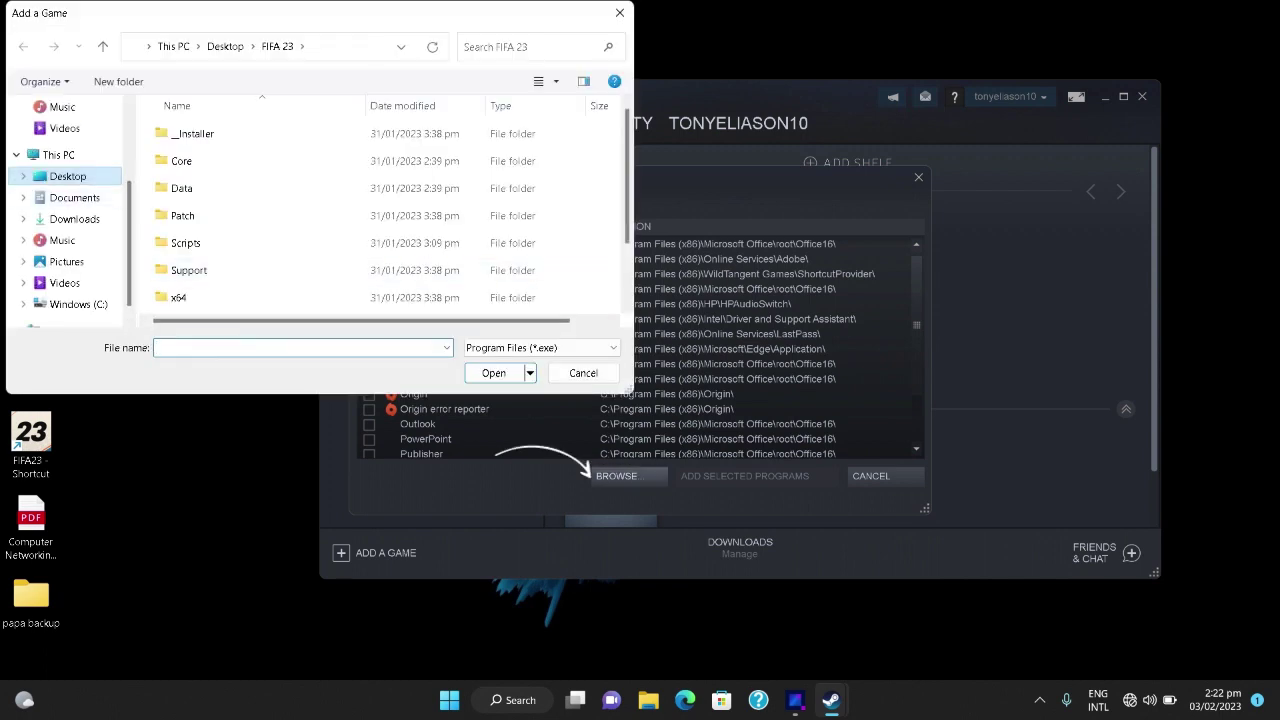
left_click(67, 176)
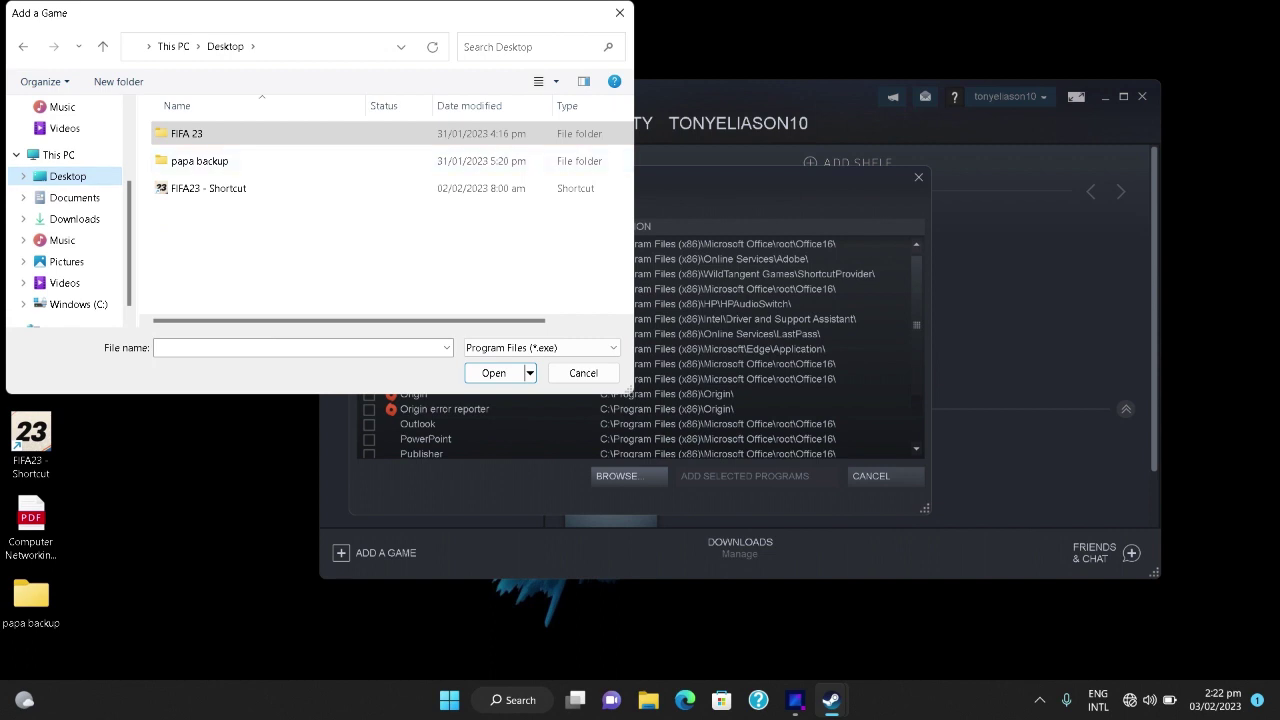
double_click(186, 133)
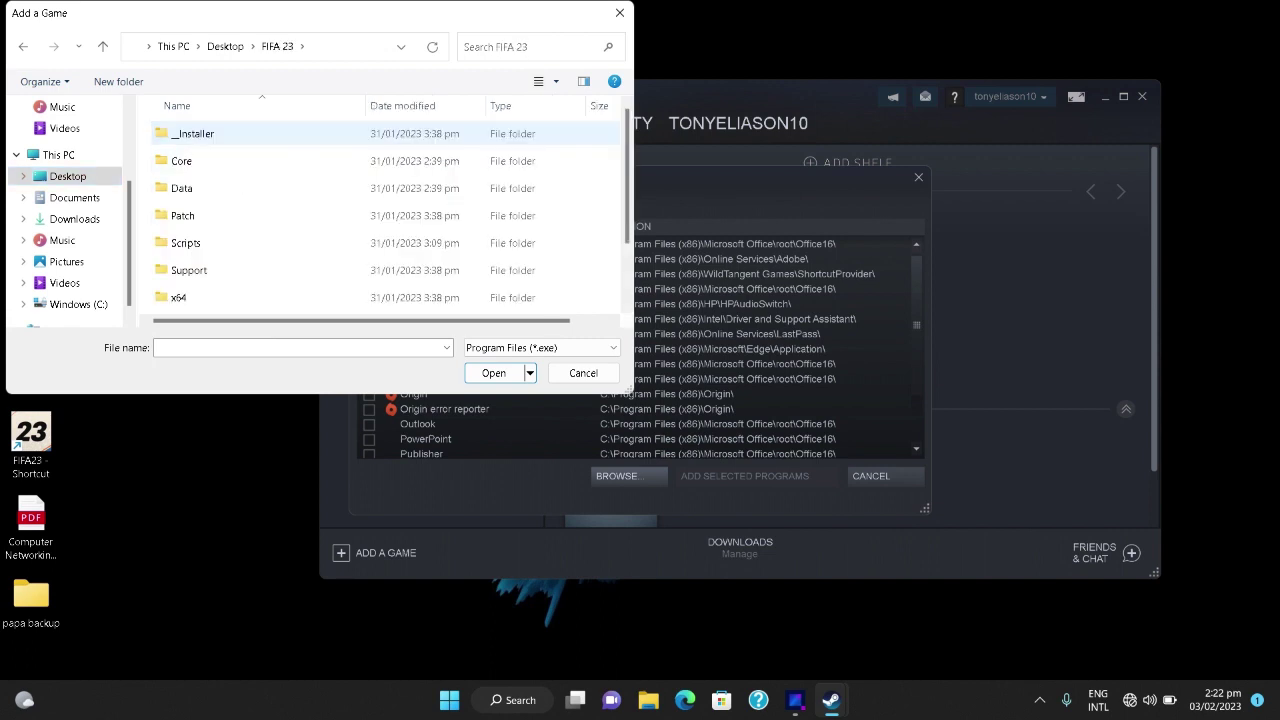
scroll(186, 133, "down", 2)
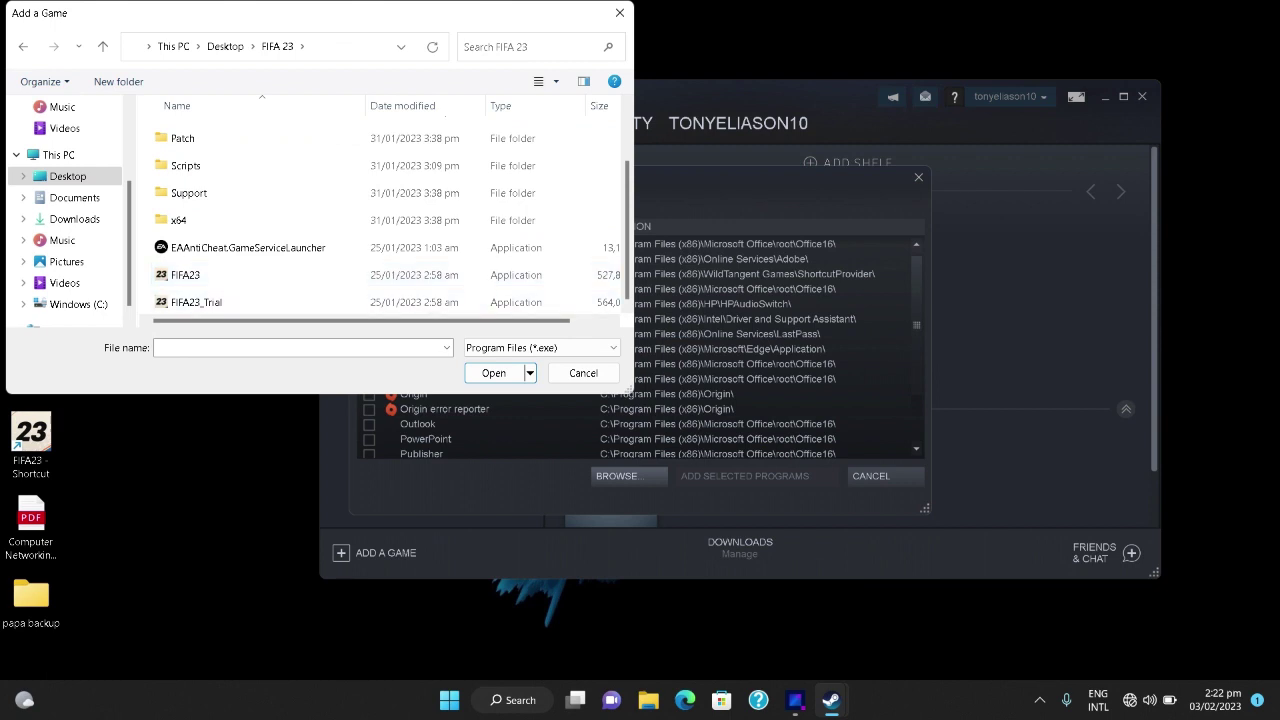
left_click(620, 12)
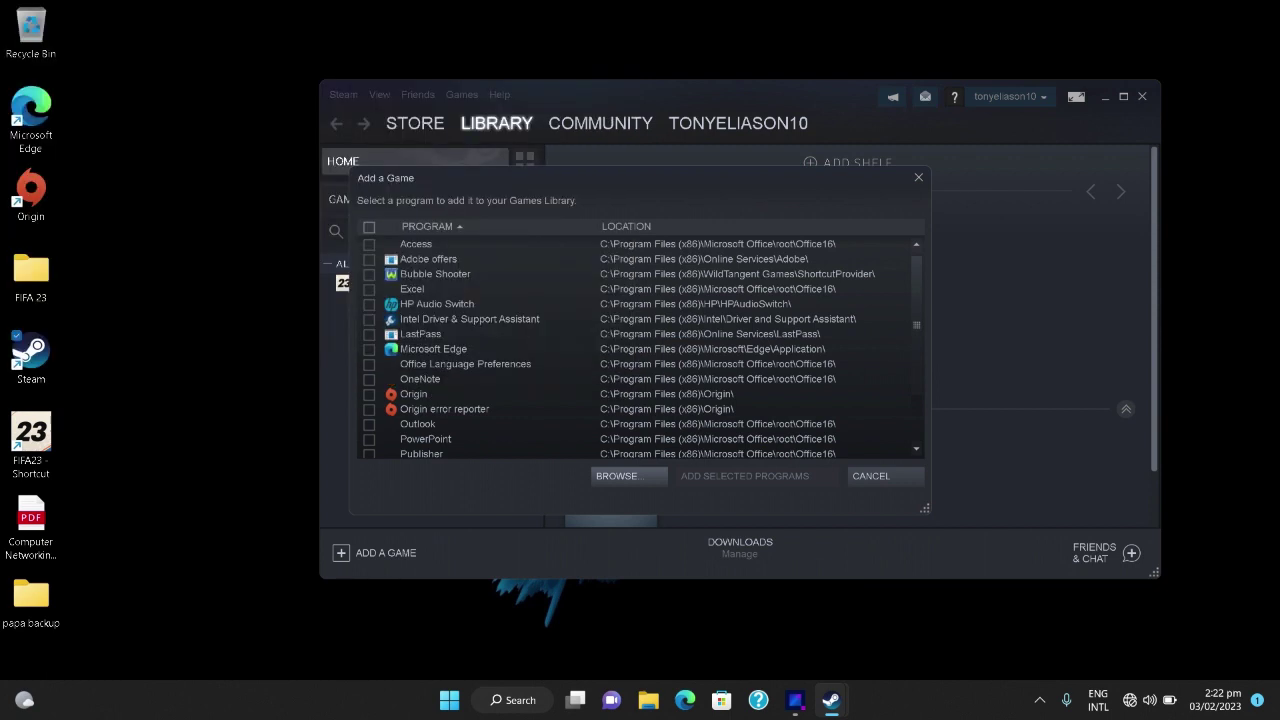
left_click(870, 475)
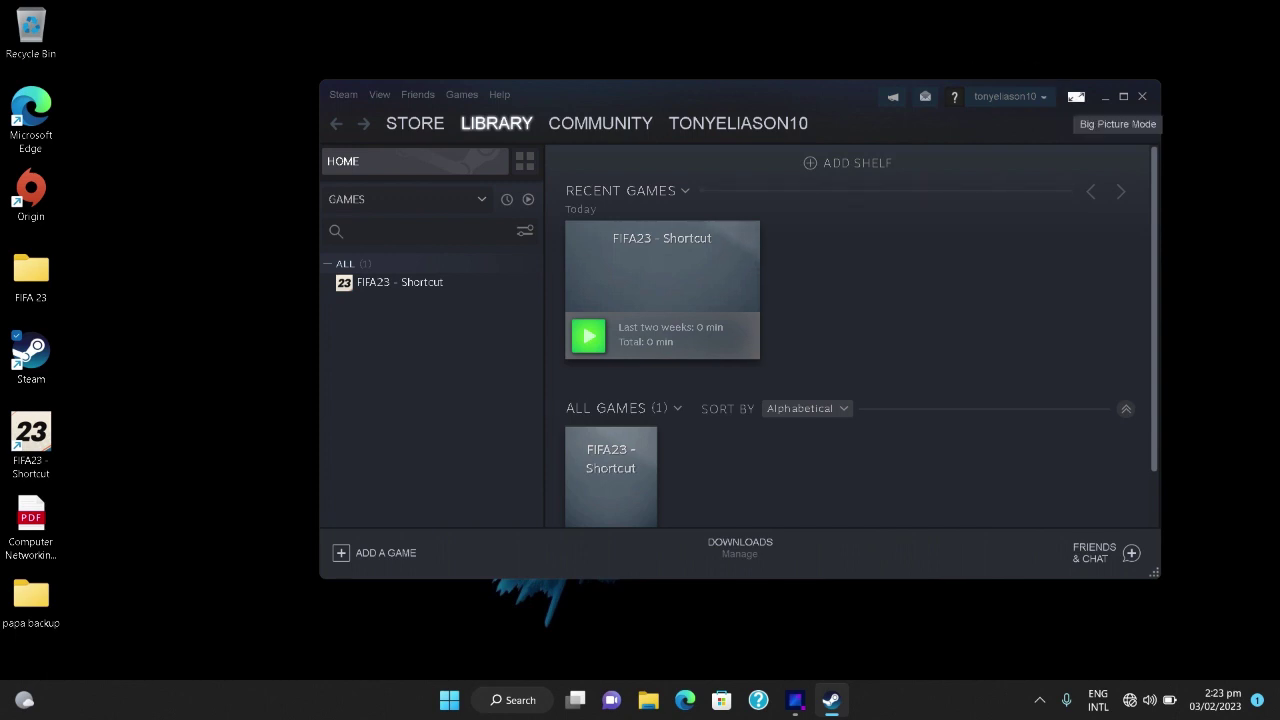
Switch Steam to Big Picture Mode and open the FIFA23 - Shortcut page from the library's non-Steam games
left_click(1076, 97)
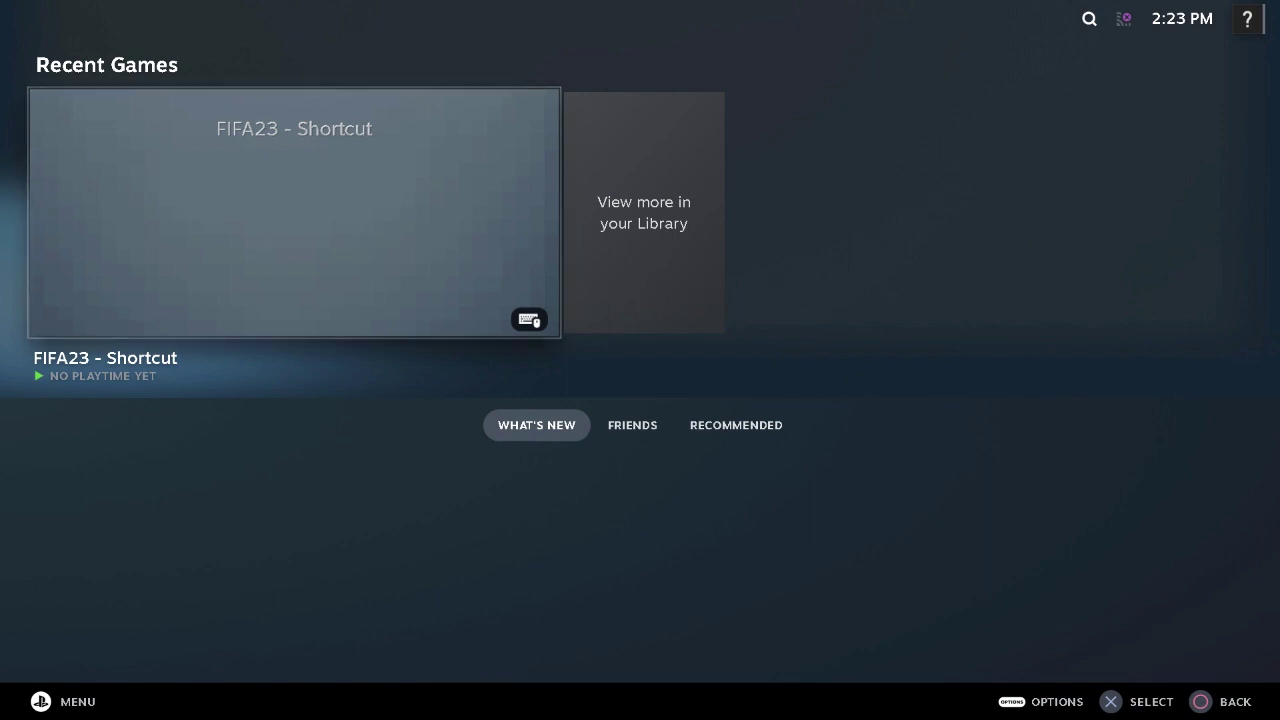
key("Right")
key("Return")
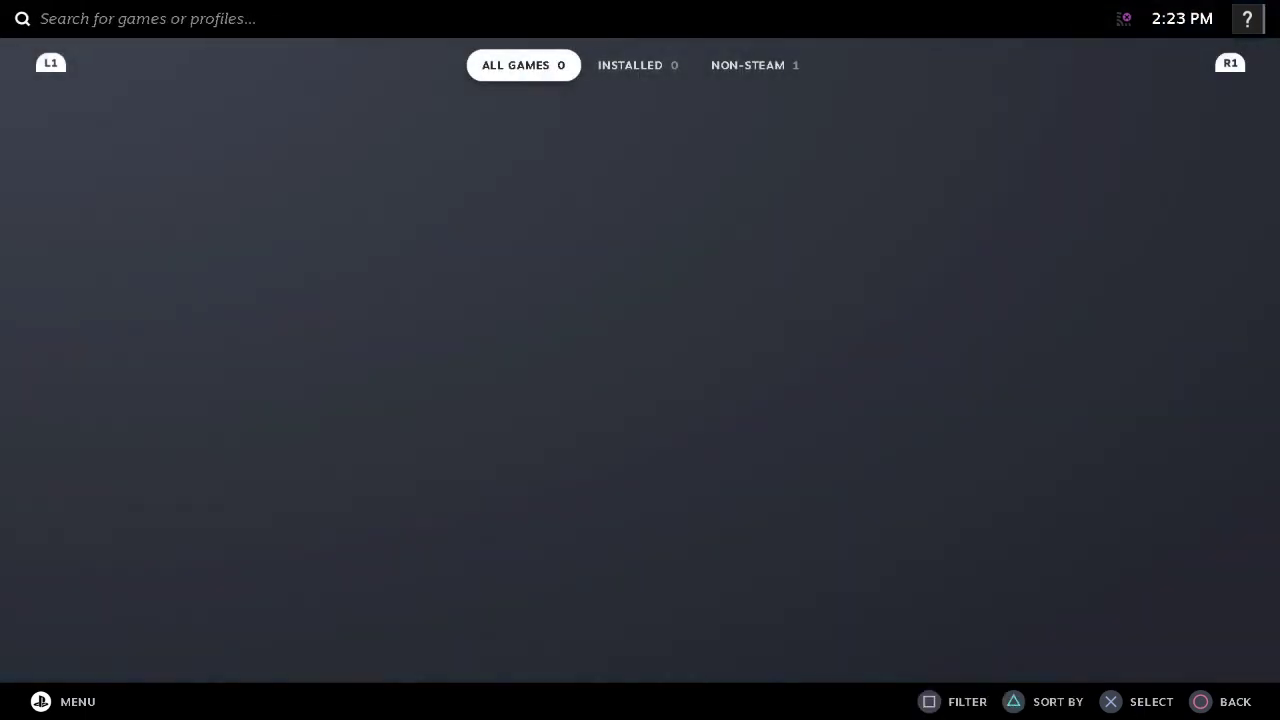
key("Right")
key("Right")
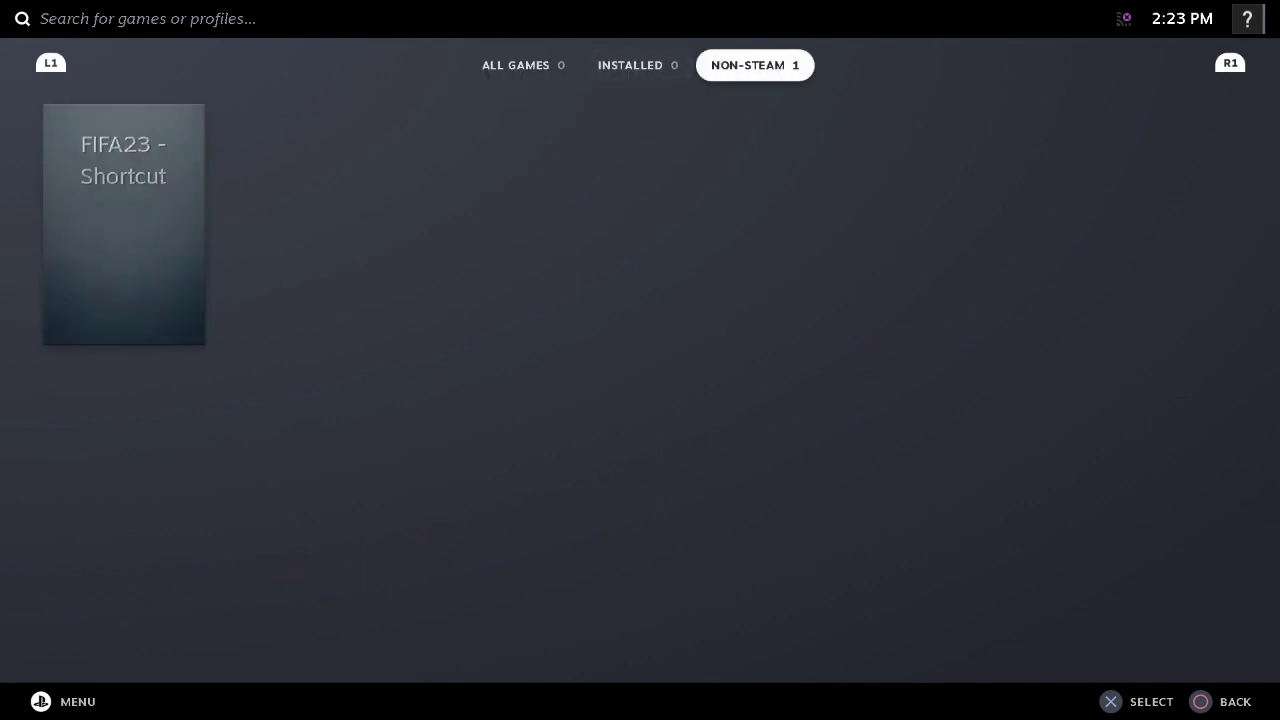
key("Down")
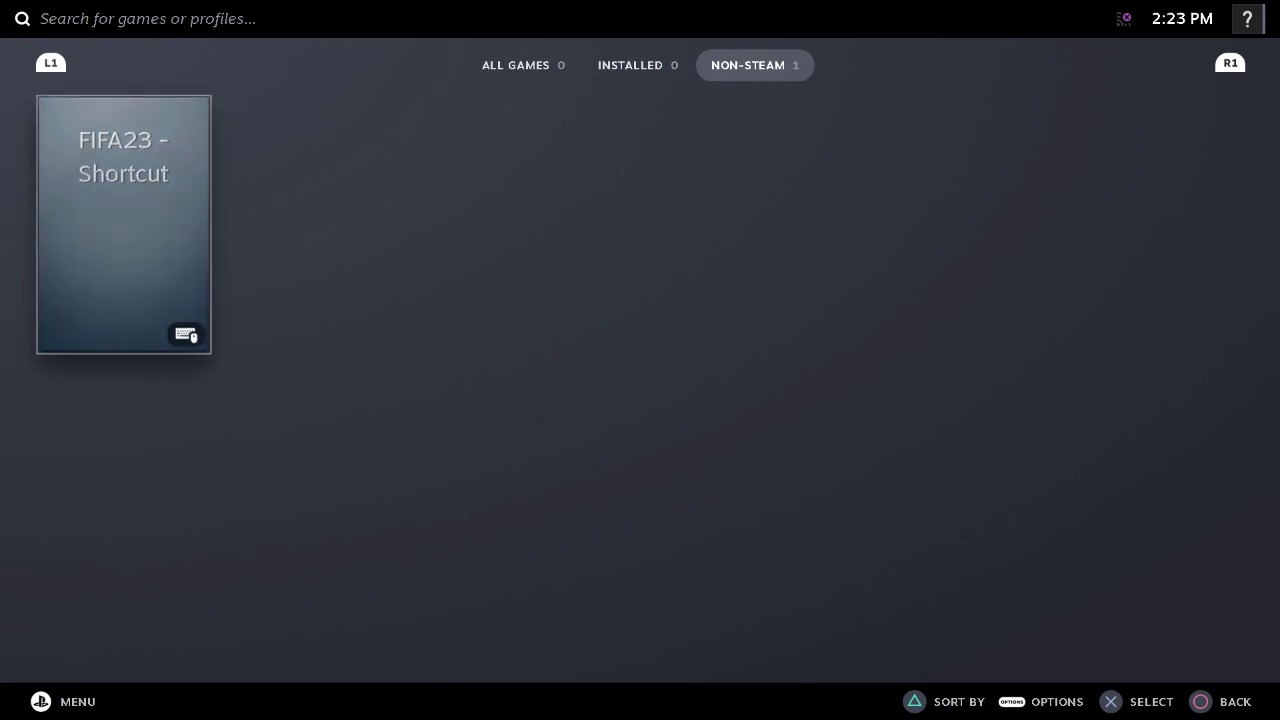
key("Return")
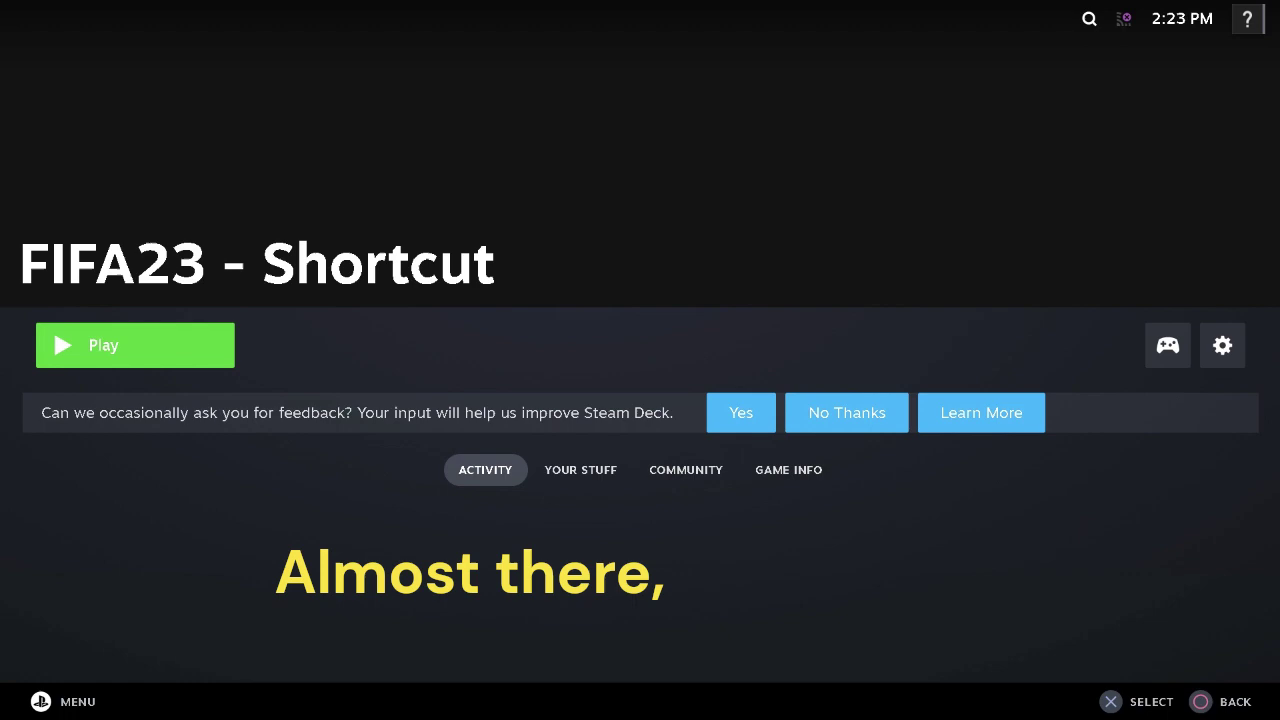
Open the properties of the FIFA23 - Shortcut game from its management options
key("Right")
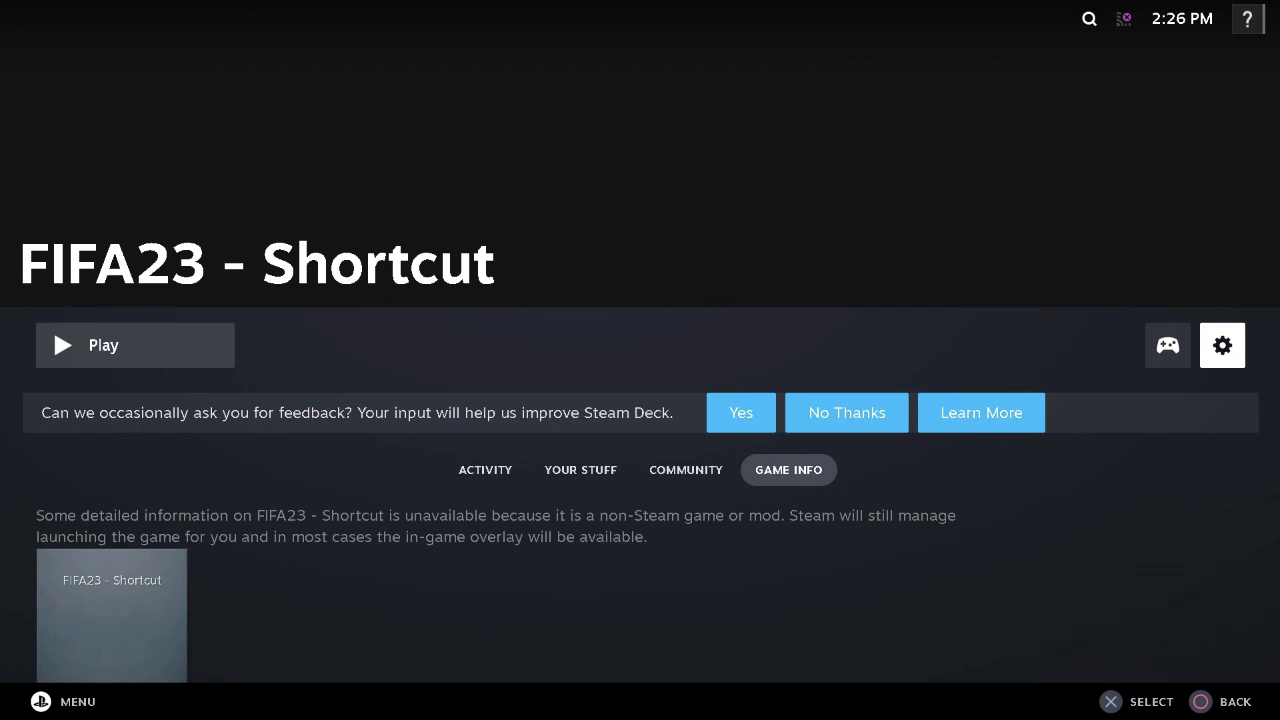
key("Up")
key("Right")
key("Down")
key("Return")
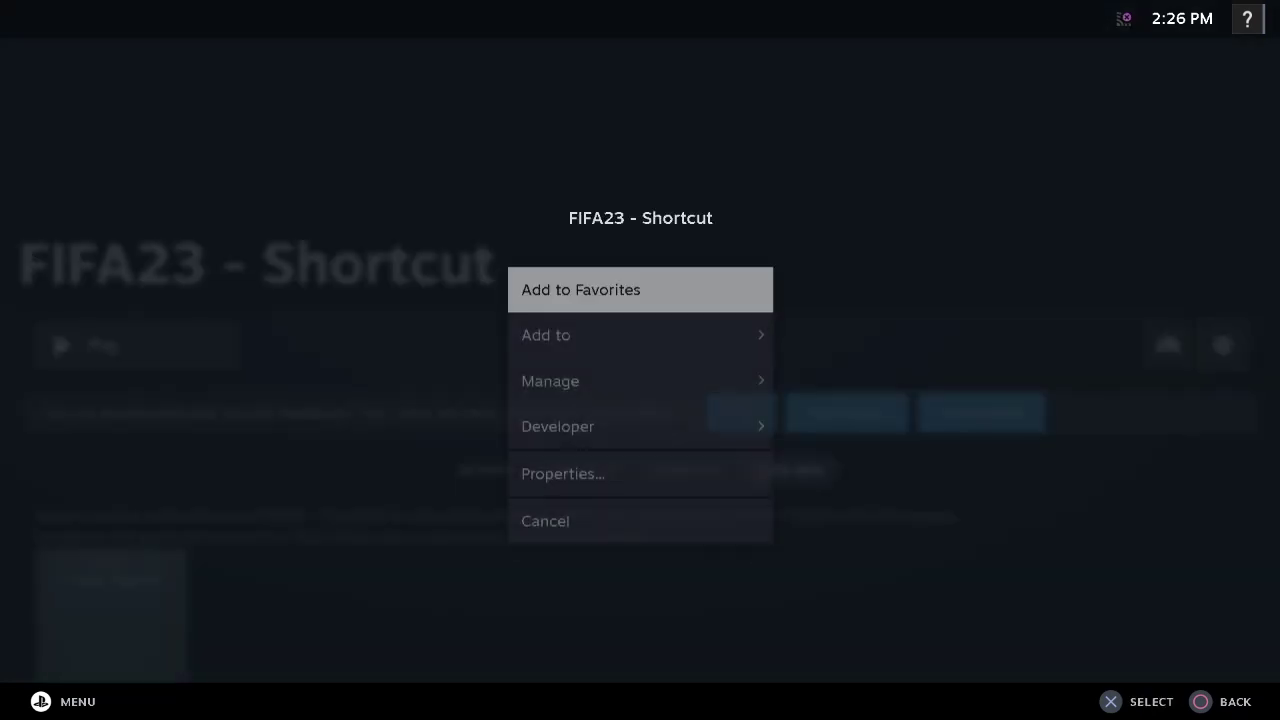
key("Down")
key("Down")
key("Down")
key("Down")
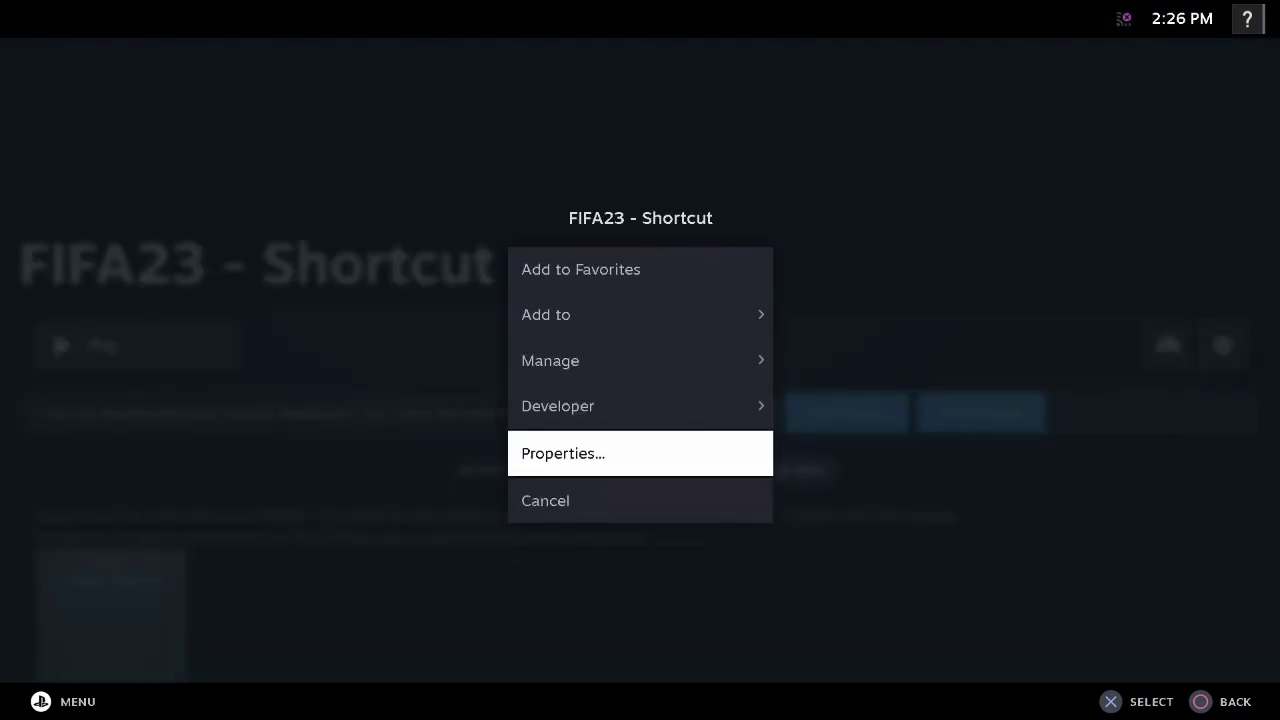
key("Return")
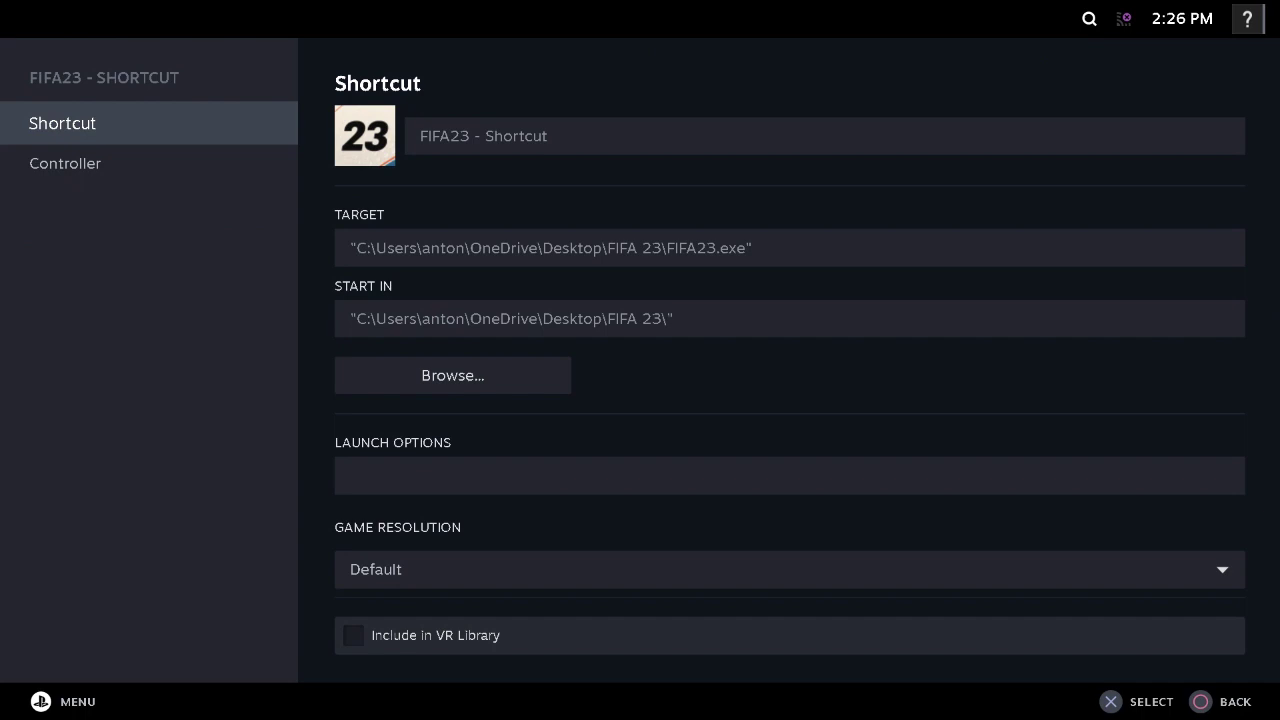
Set the controller override for FIFA23 - Shortcut to Use default settings and return to the game's page
key("Down")
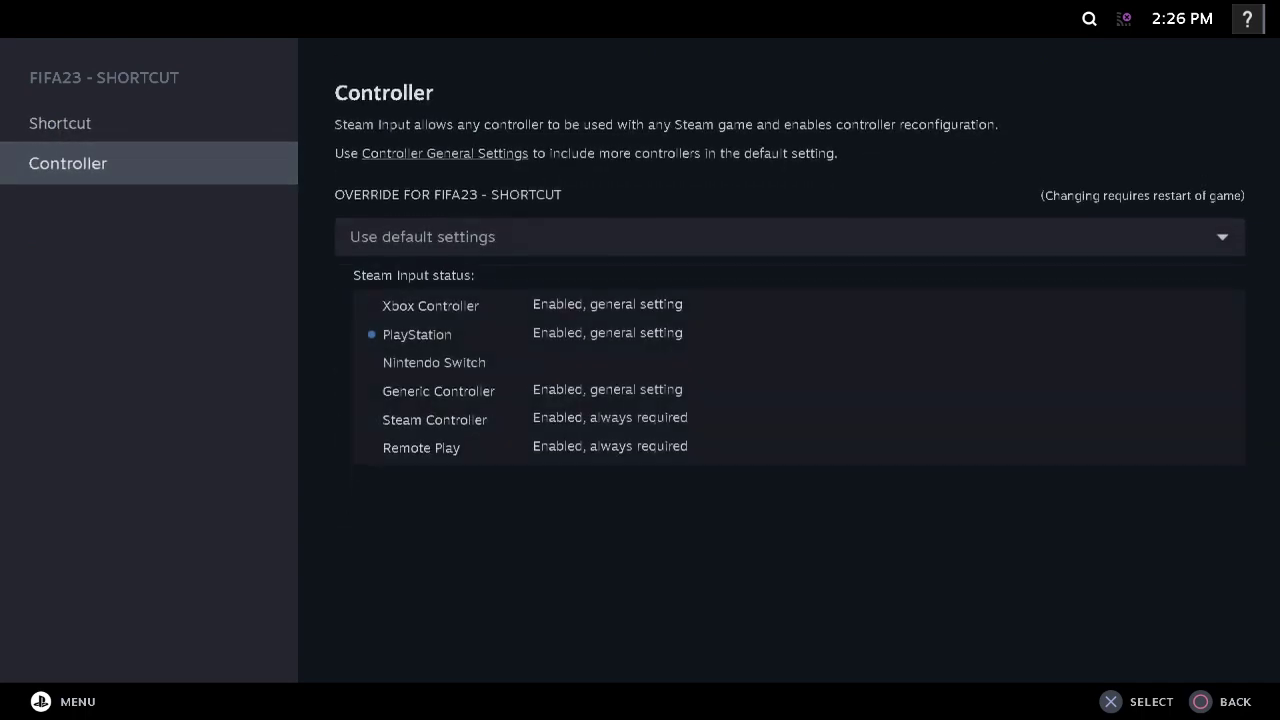
key("Right")
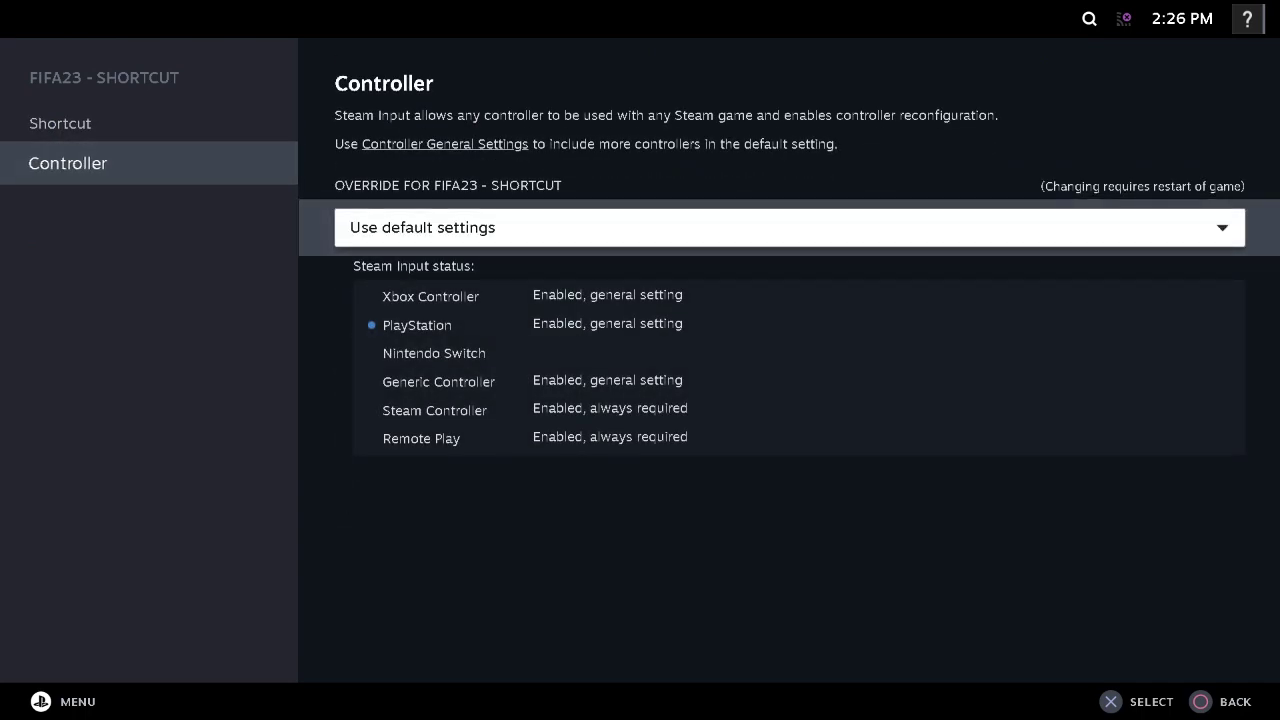
key("Return")
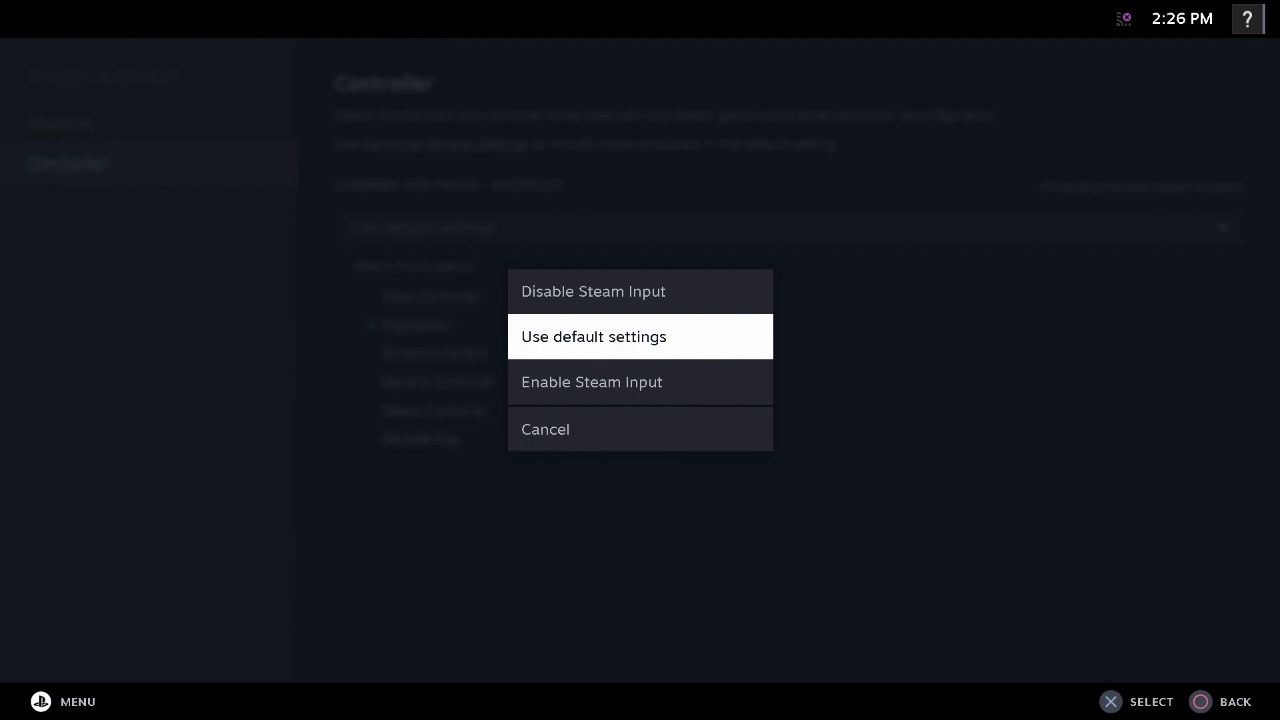
key("Return")
key("Escape")
key("Escape")
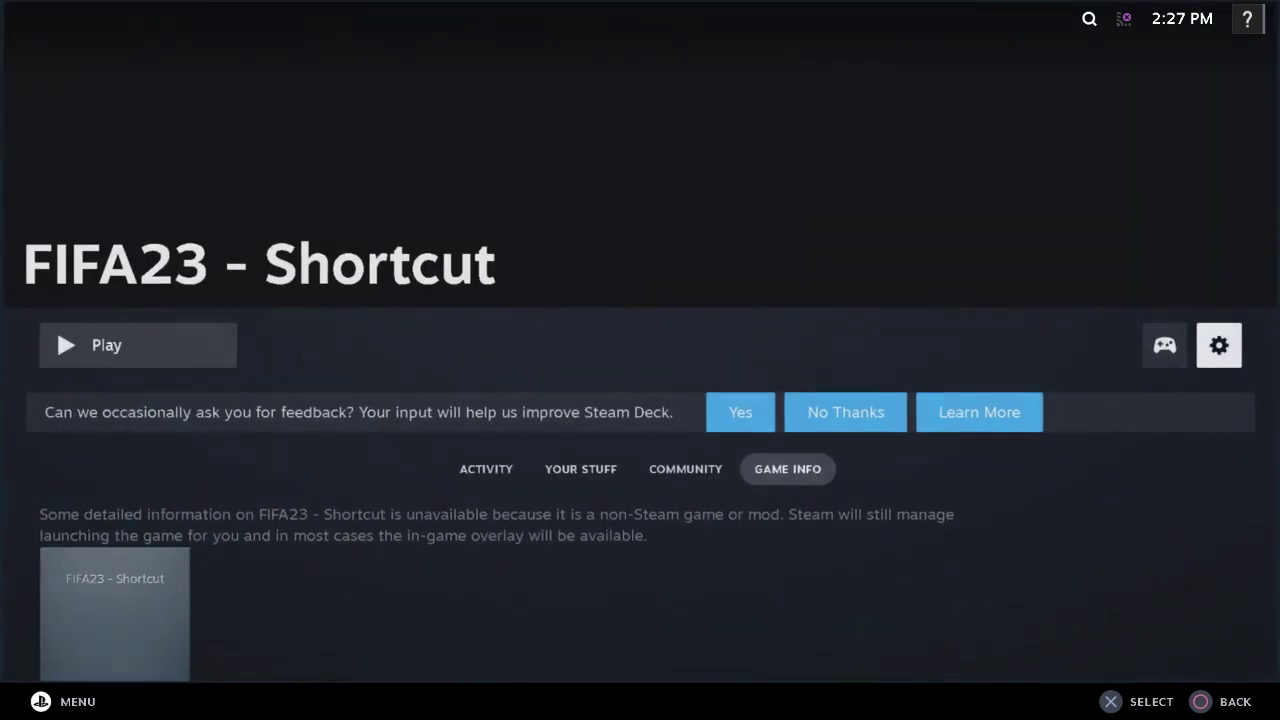
Open the current Gamepad controller layout of FIFA23 - Shortcut for editing
key("Left")
key("Return")
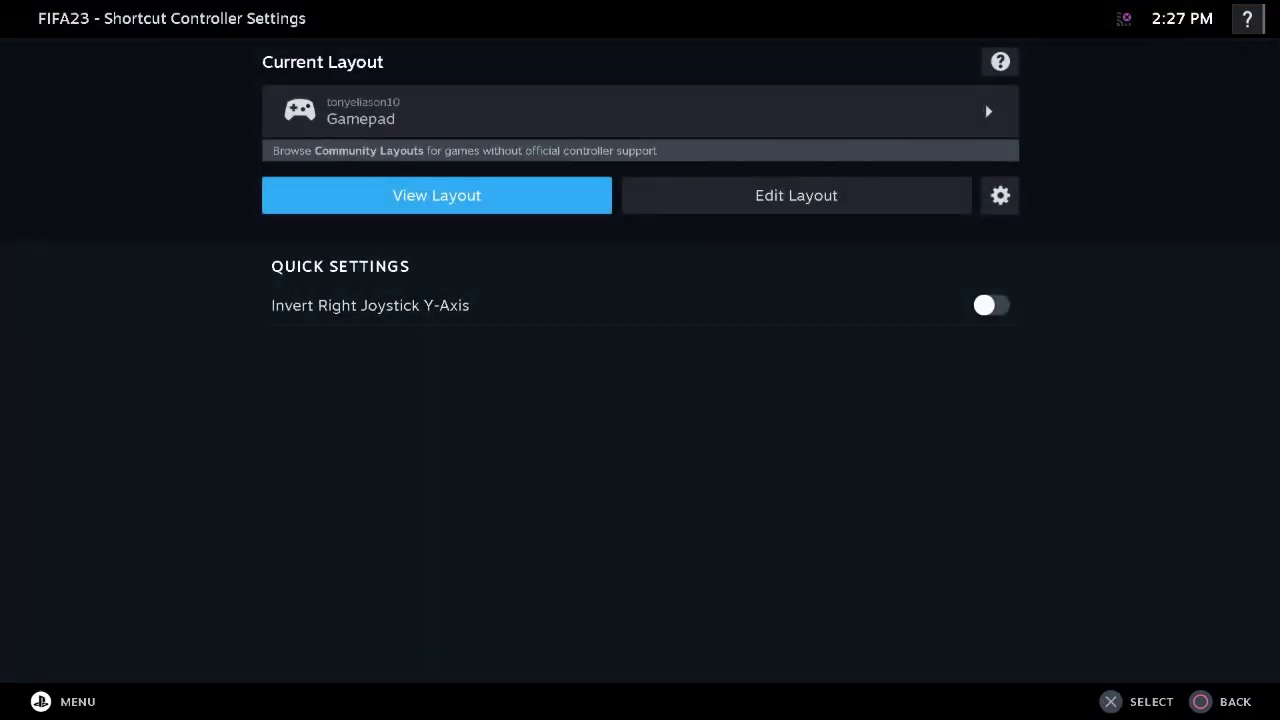
key("Right")
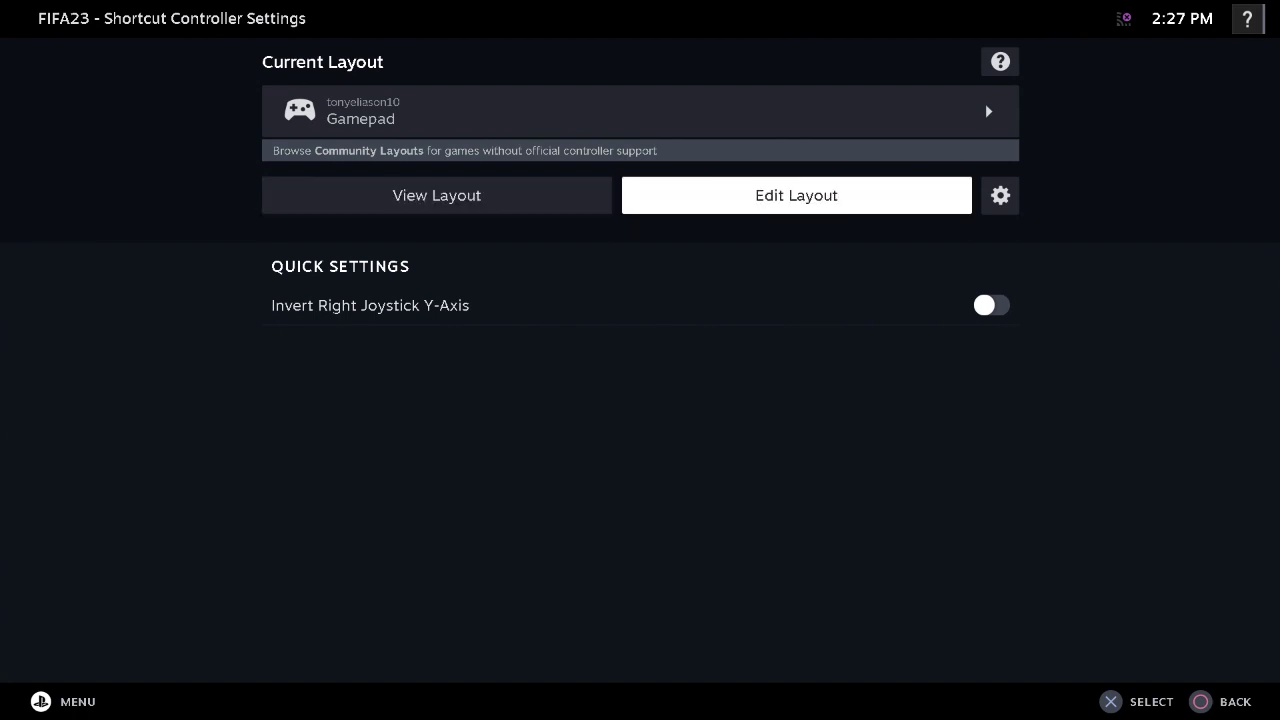
key("Return")
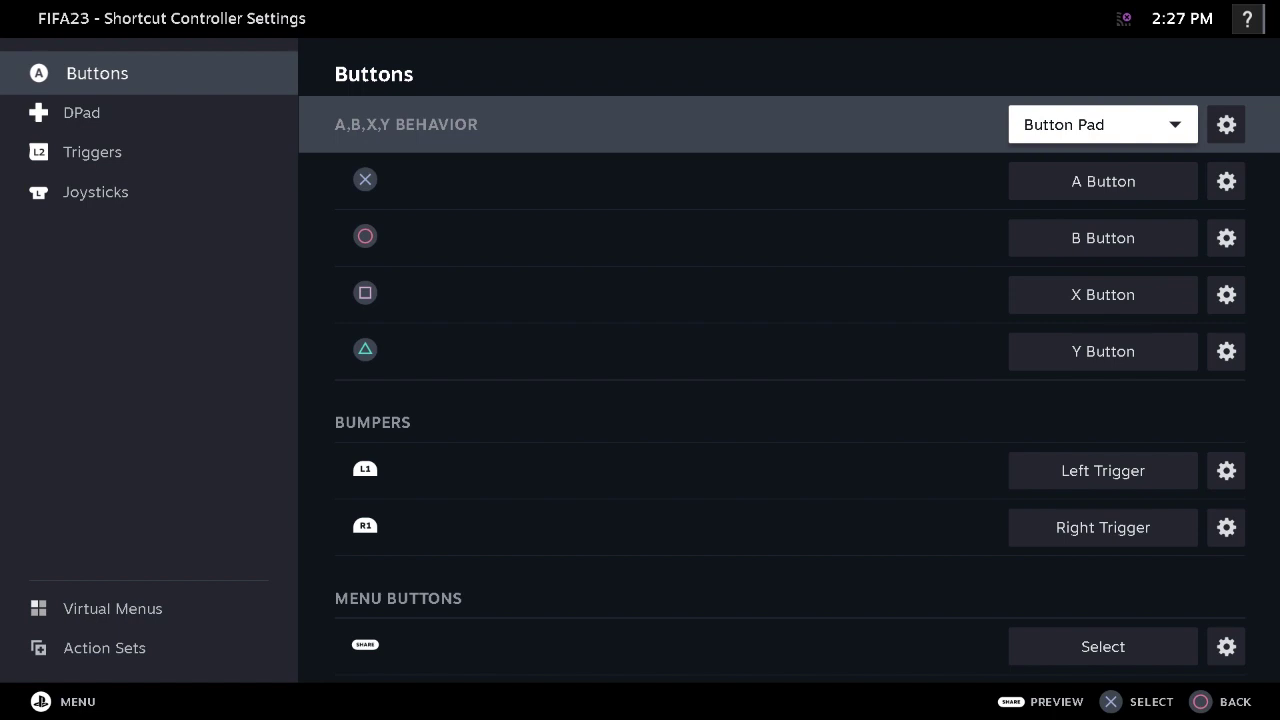
Review the layout's face button and bumper assignments, then return to the FIFA23 - Shortcut page
key("Down")
key("Down")
key("Down")
key("Down")
key("Down")
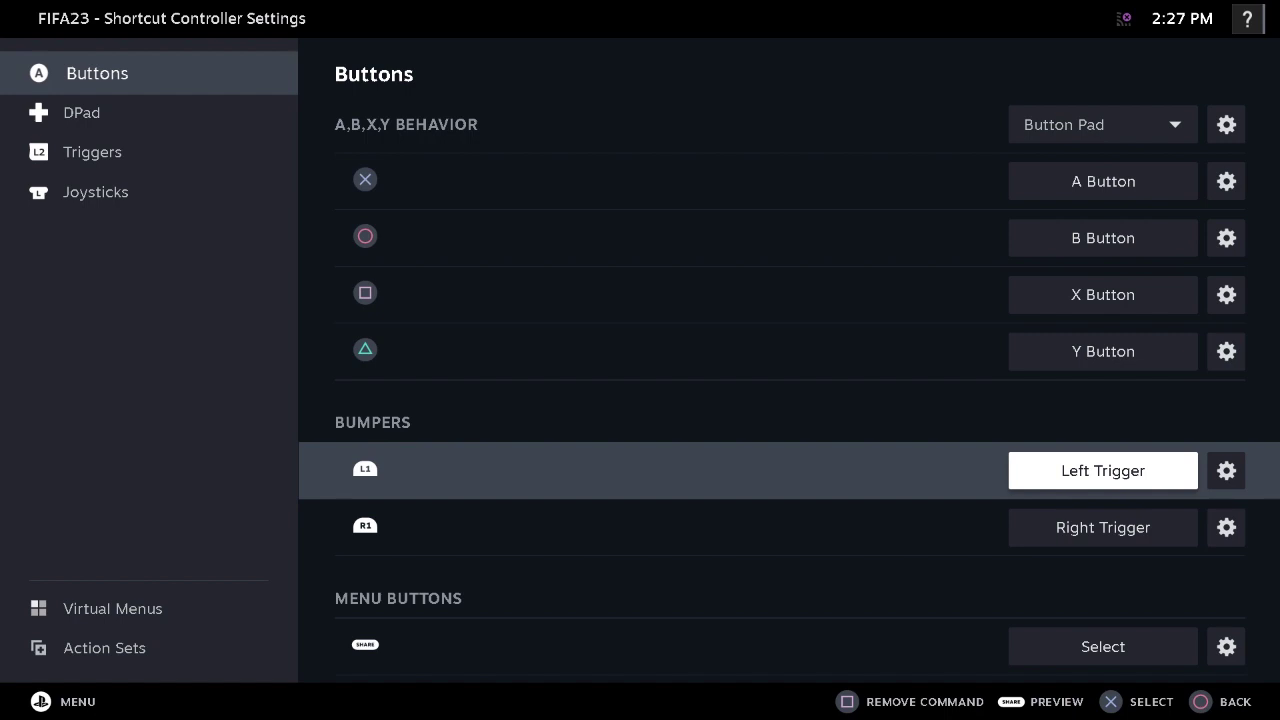
key("Escape")
key("Escape")
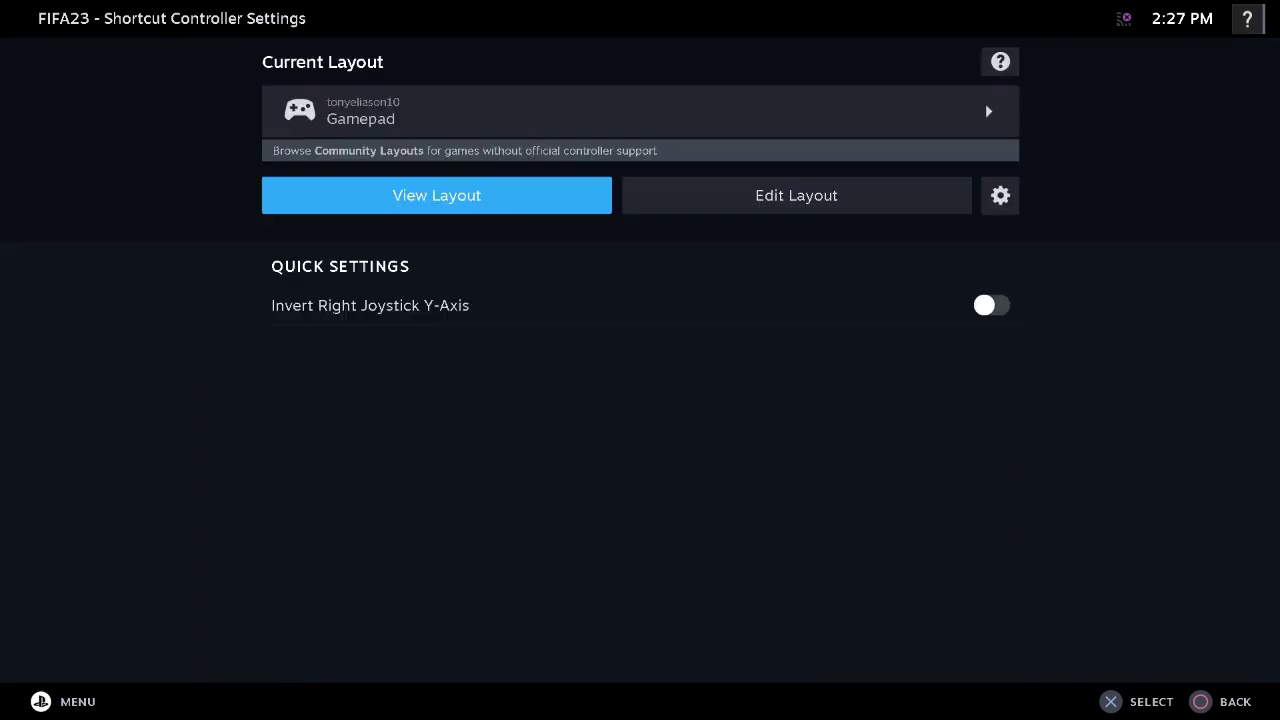
key("Escape")
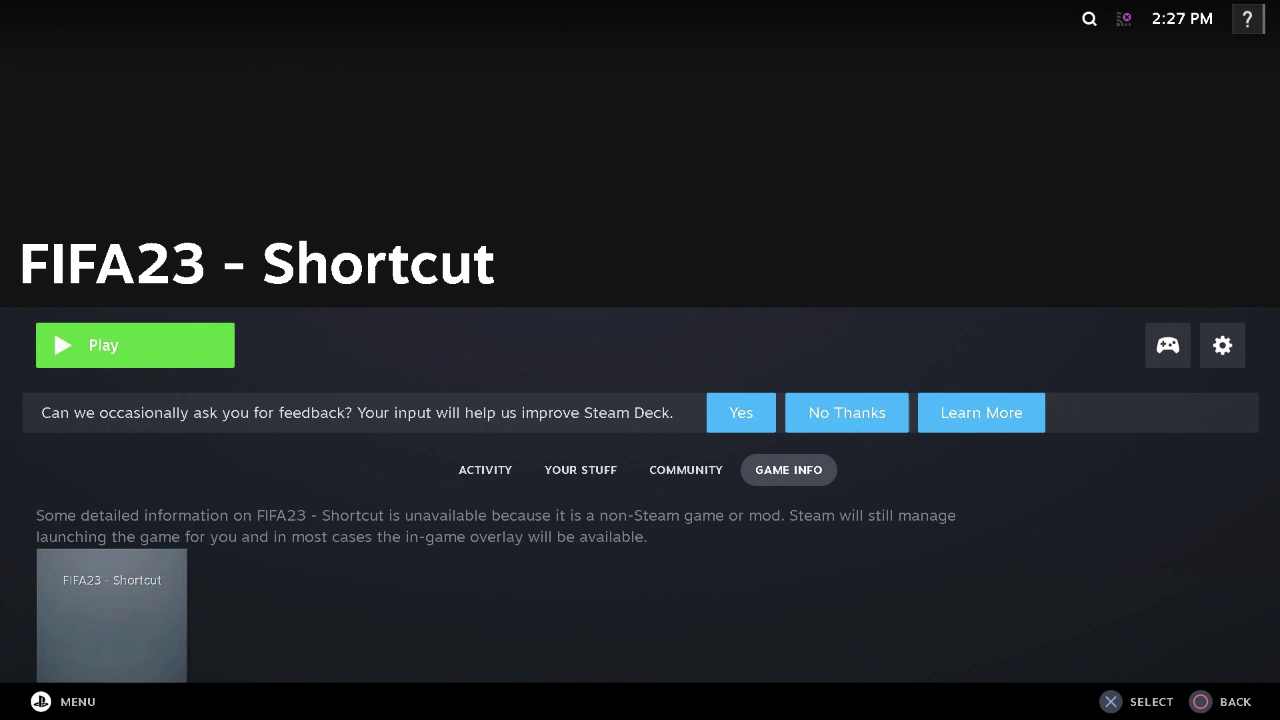
Open the Controller section in the properties of FIFA23 - Shortcut
key("Right")
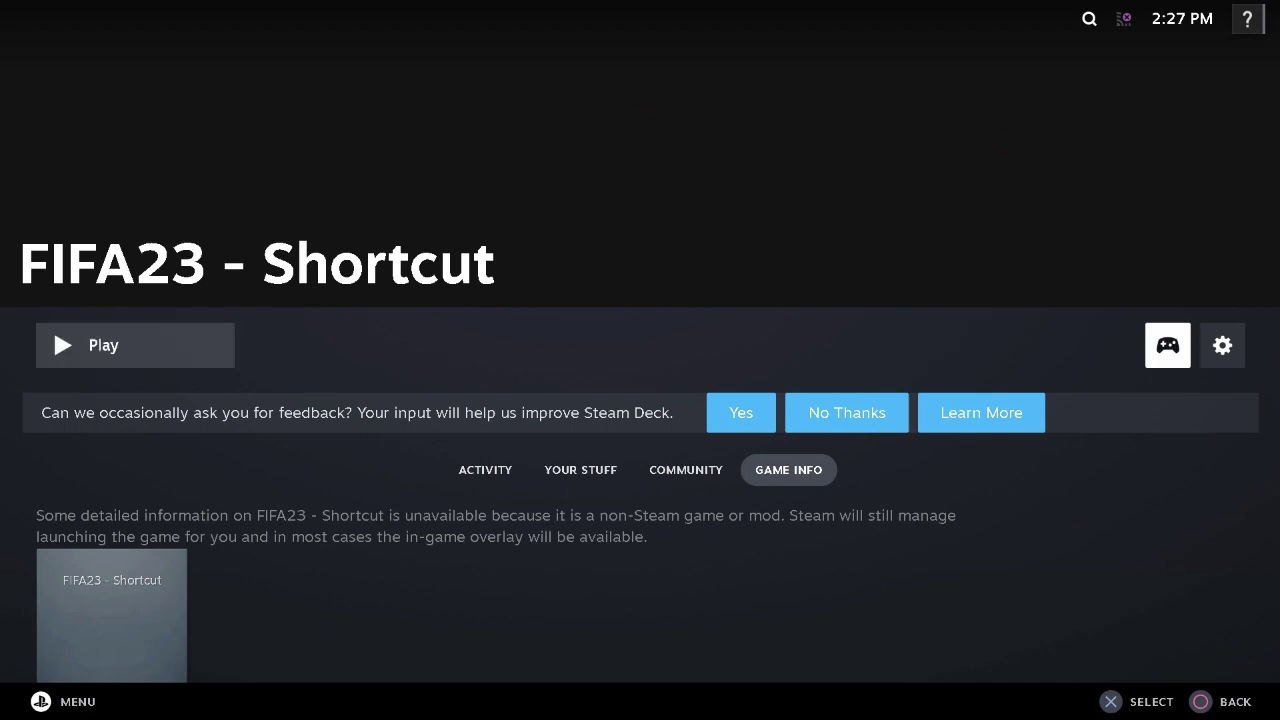
key("Right")
key("Return")
key("Down")
key("Down")
key("Down")
key("Down")
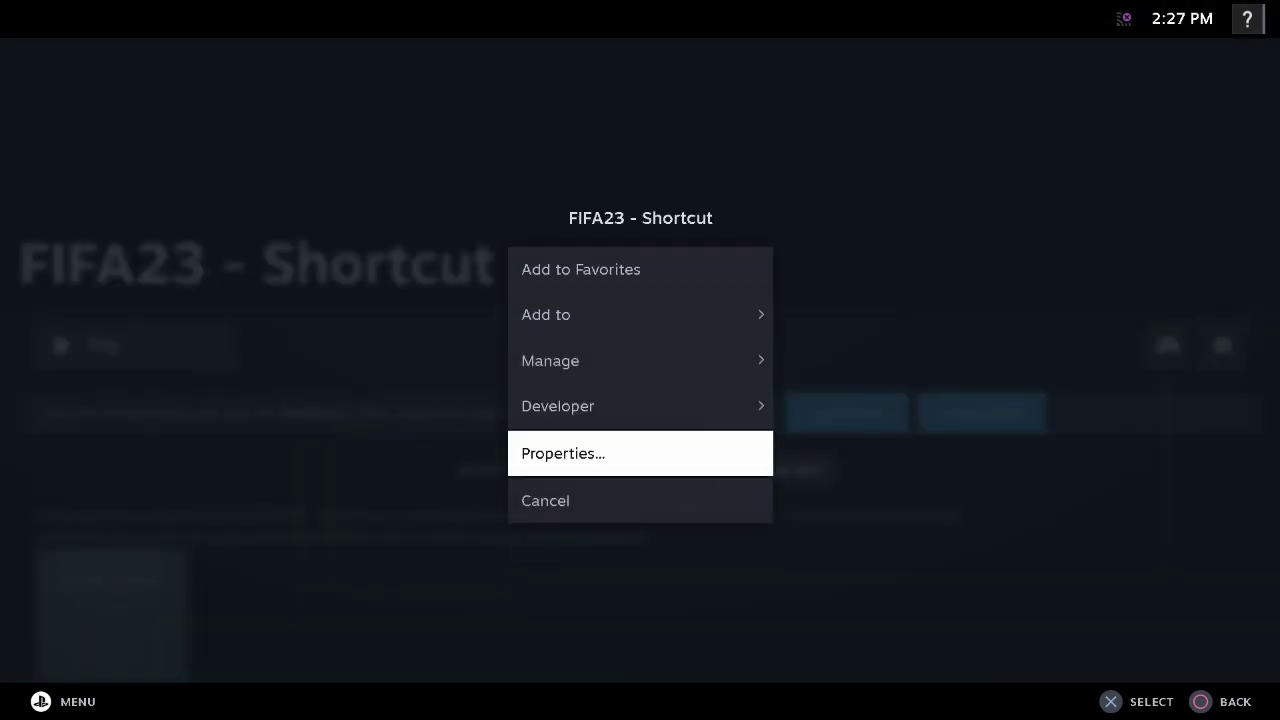
key("Return")
key("Down")
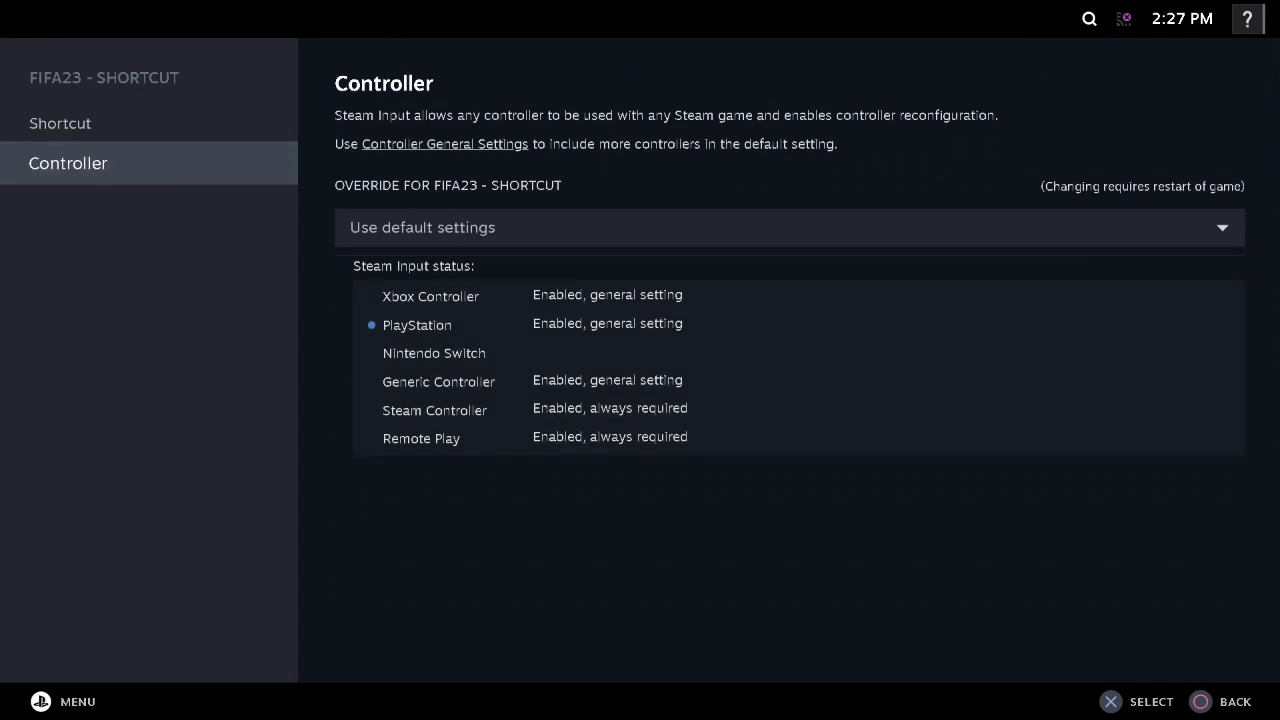
Open the Steam Input override choices for FIFA23 - Shortcut and compare Enable Steam Input with Use default settings
key("Right")
key("Return")
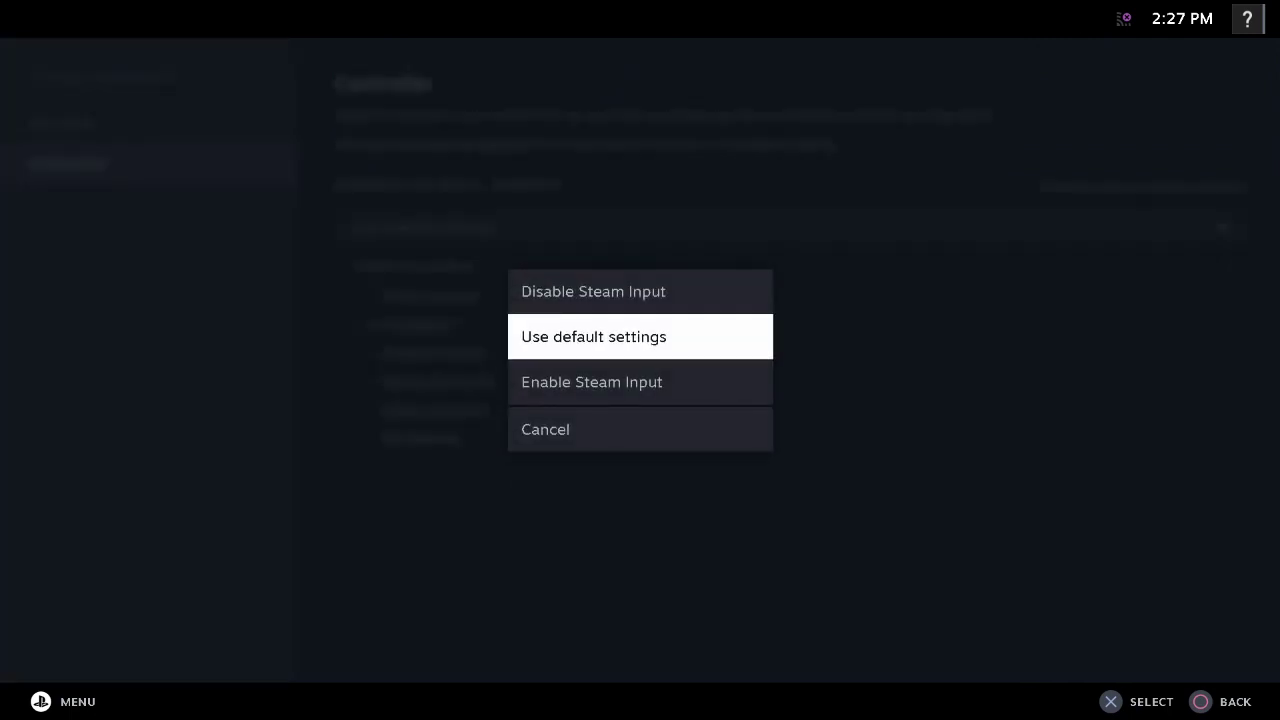
key("Down")
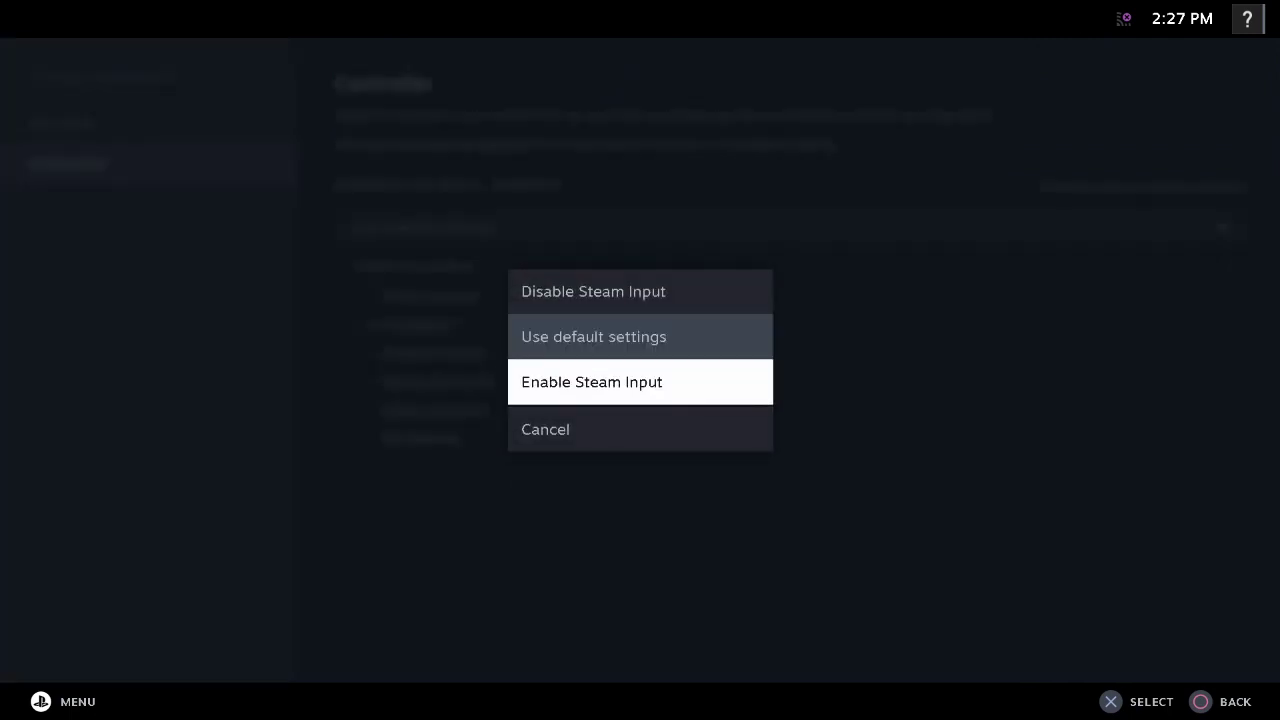
key("Up")
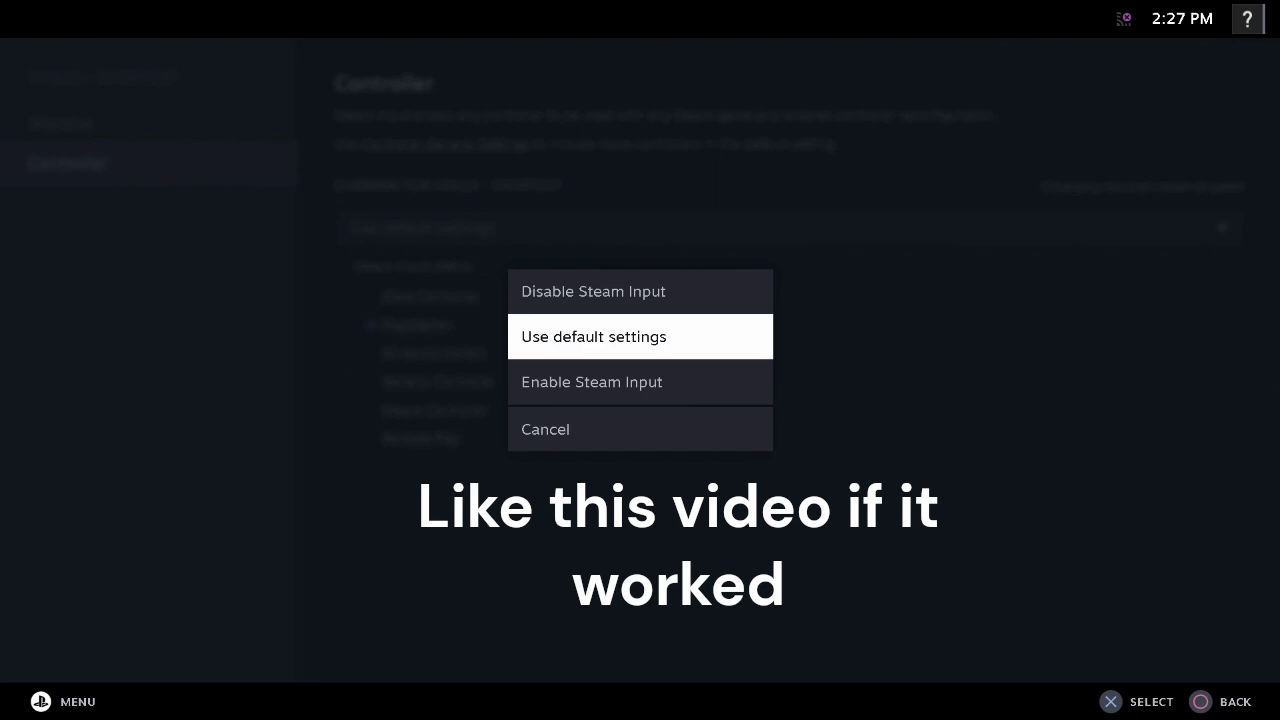